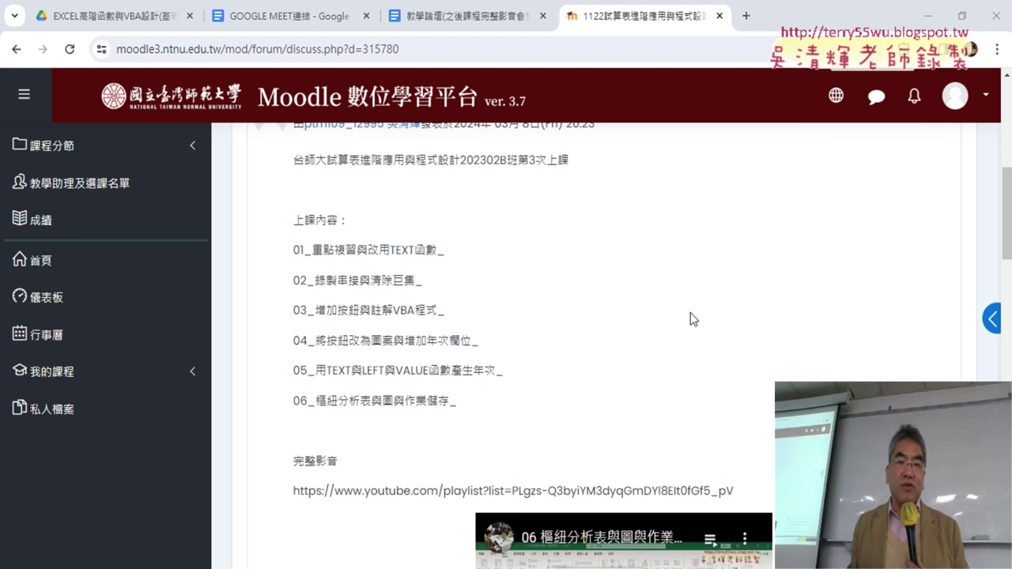
- Highlight the second topic title 錄製串接與清除巨集 in line 02 of the forum post
double_click(410, 247)
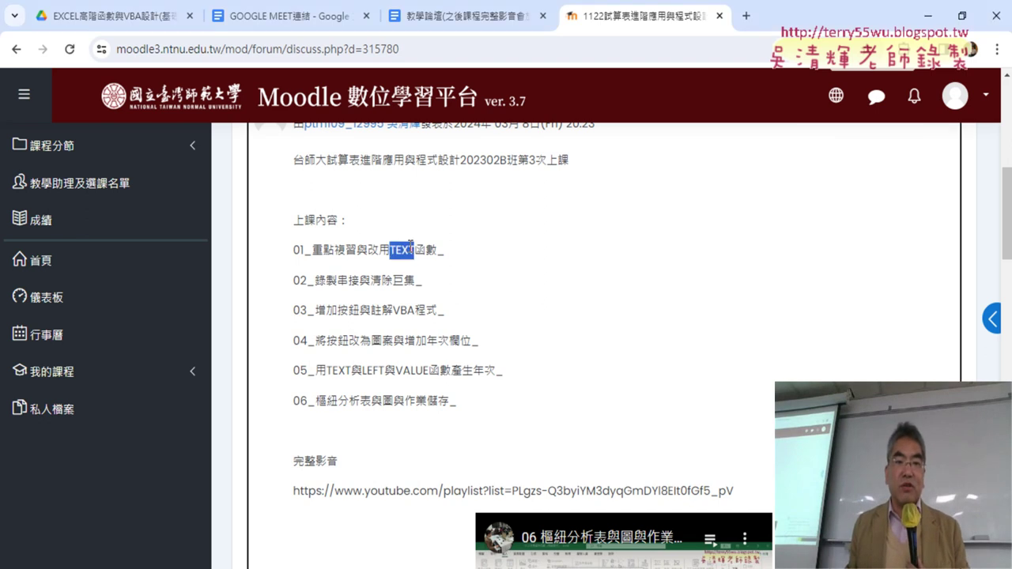
left_click_drag(410, 245, 436, 250)
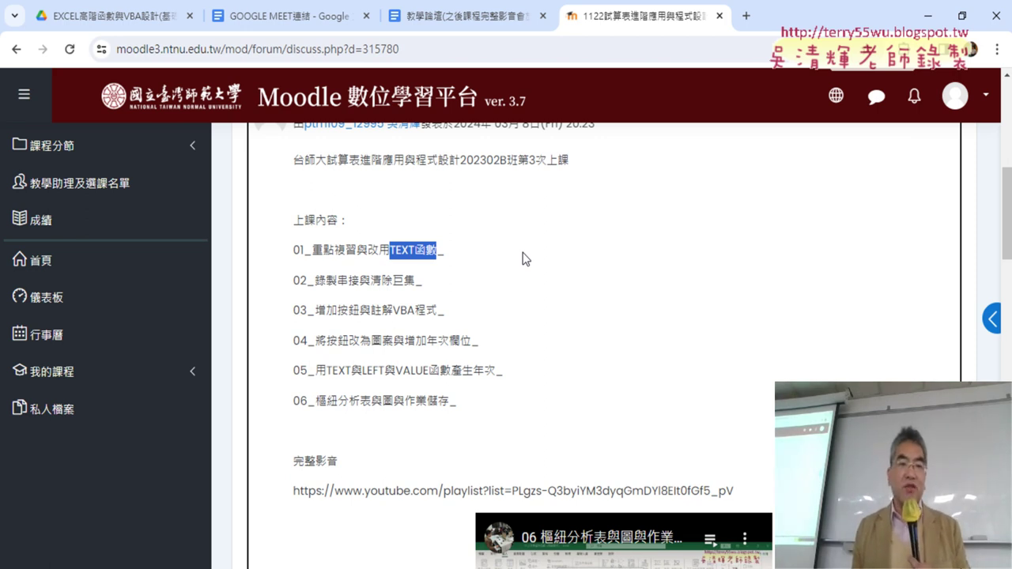
left_click(318, 285)
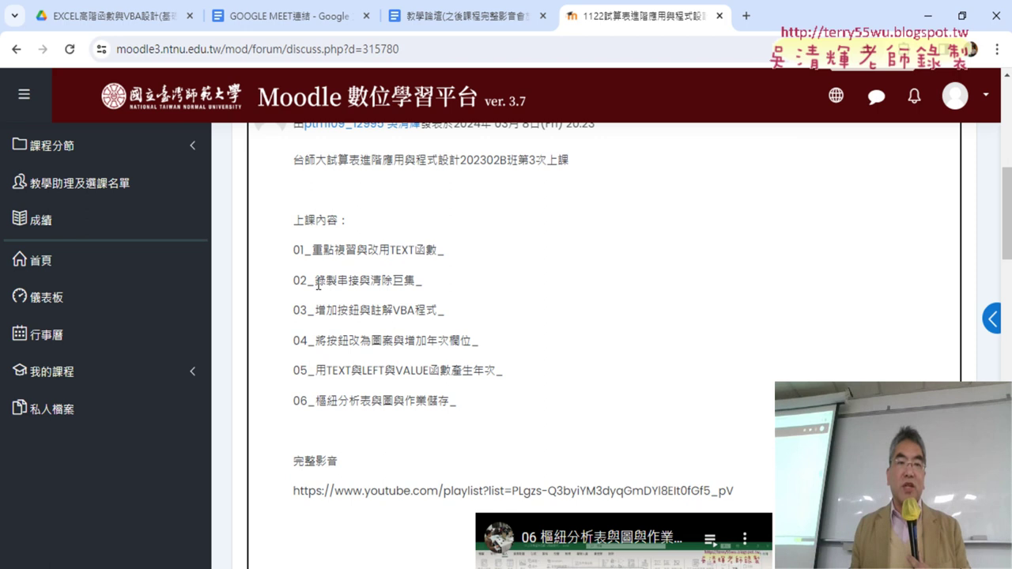
left_click_drag(317, 284, 412, 284)
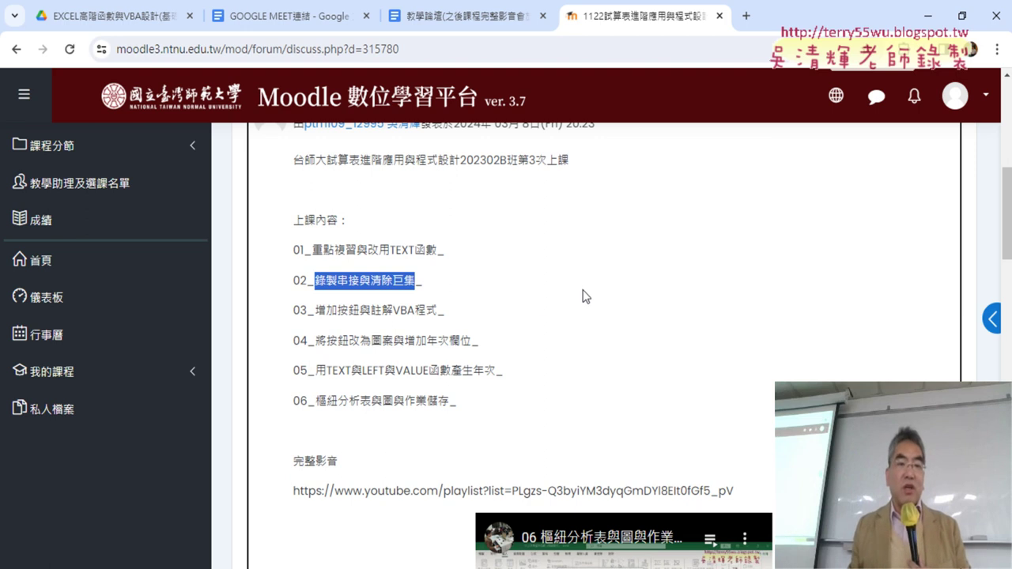
- Highlight the VBA annotation wording in topic 03 of the forum post
left_click_drag(317, 310, 437, 310)
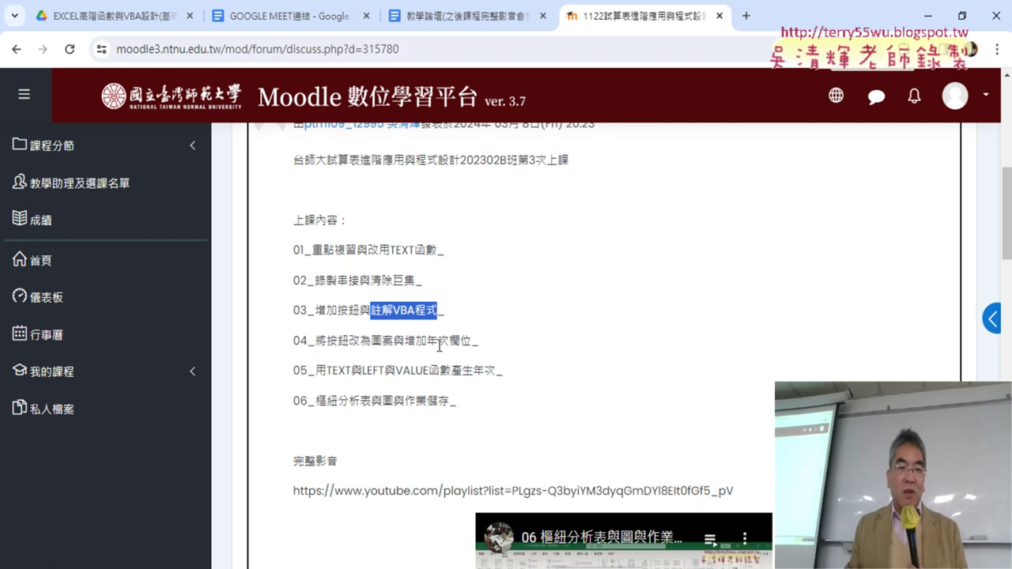
- Highlight topic 05 (TEXT, LEFT, VALUE functions) and topic 06 (pivot tables, charts) in the post
scroll(439, 345, "down", 1)
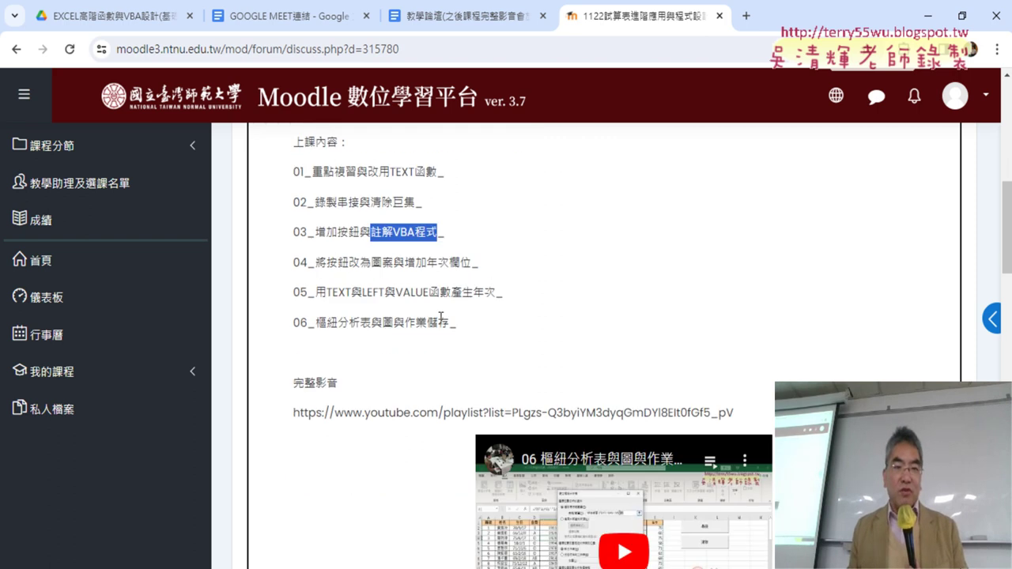
left_click_drag(325, 293, 508, 301)
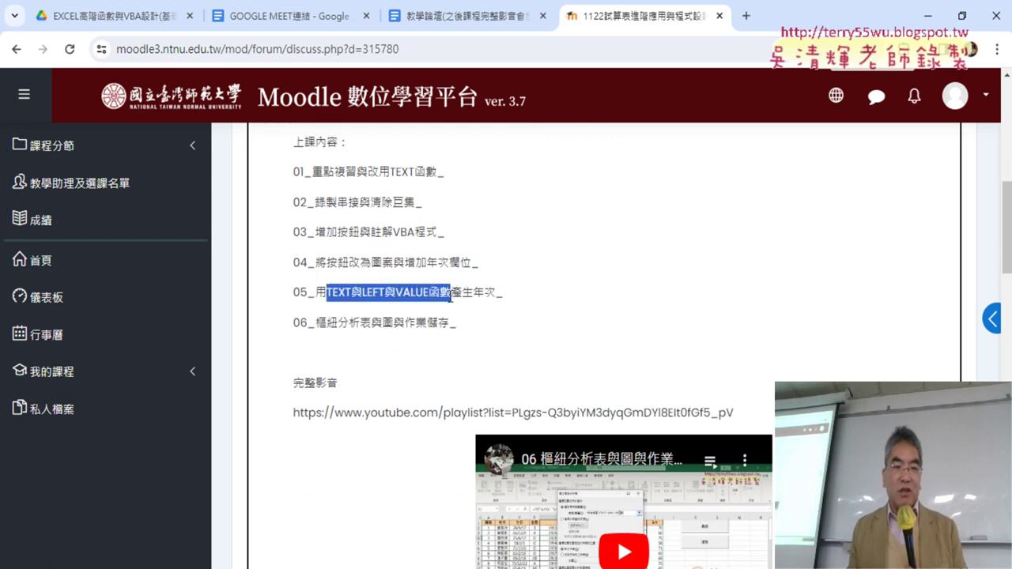
left_click_drag(316, 323, 462, 330)
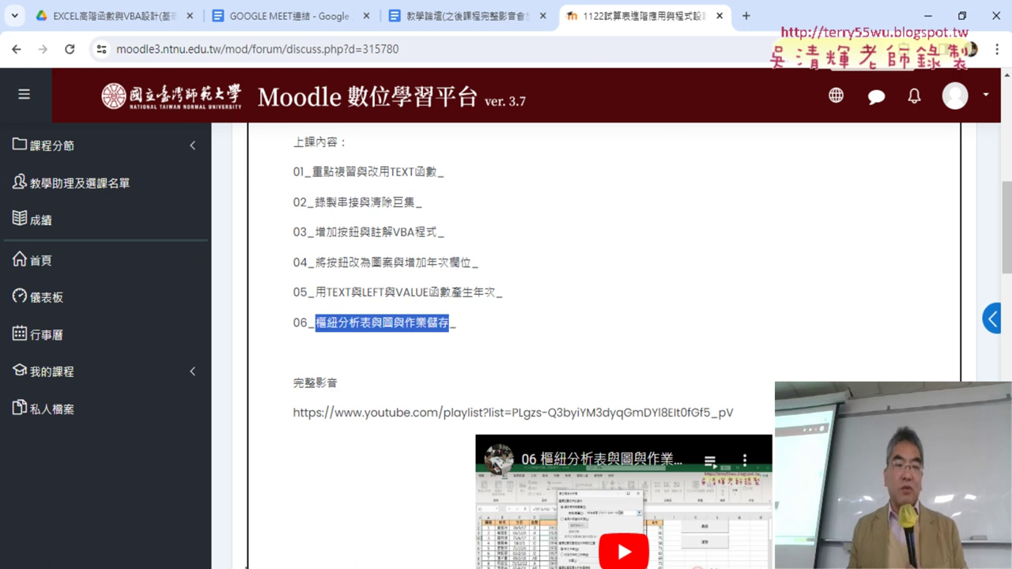
key("alt+Tab")
key("alt+Tab")
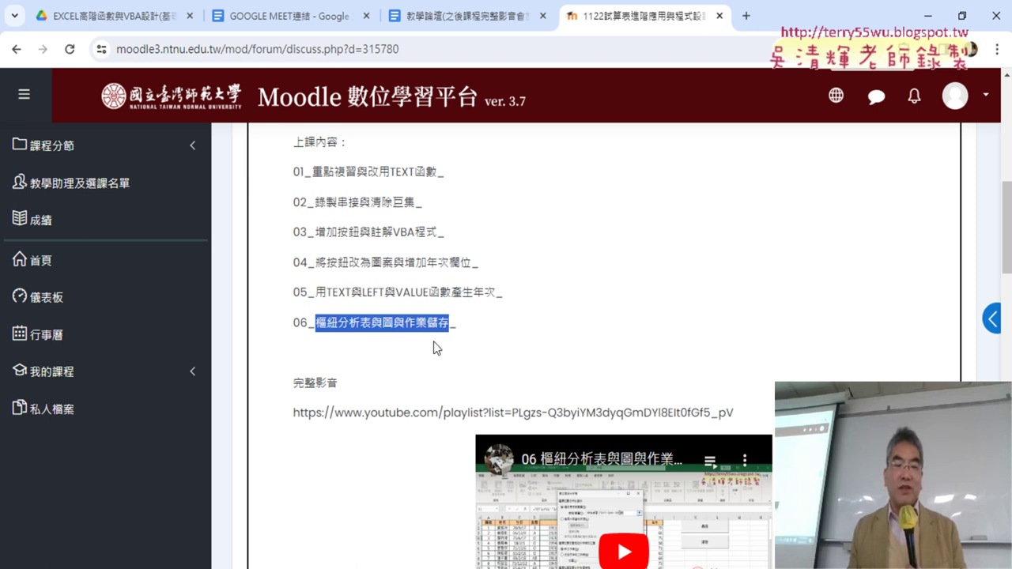
key("alt+Tab")
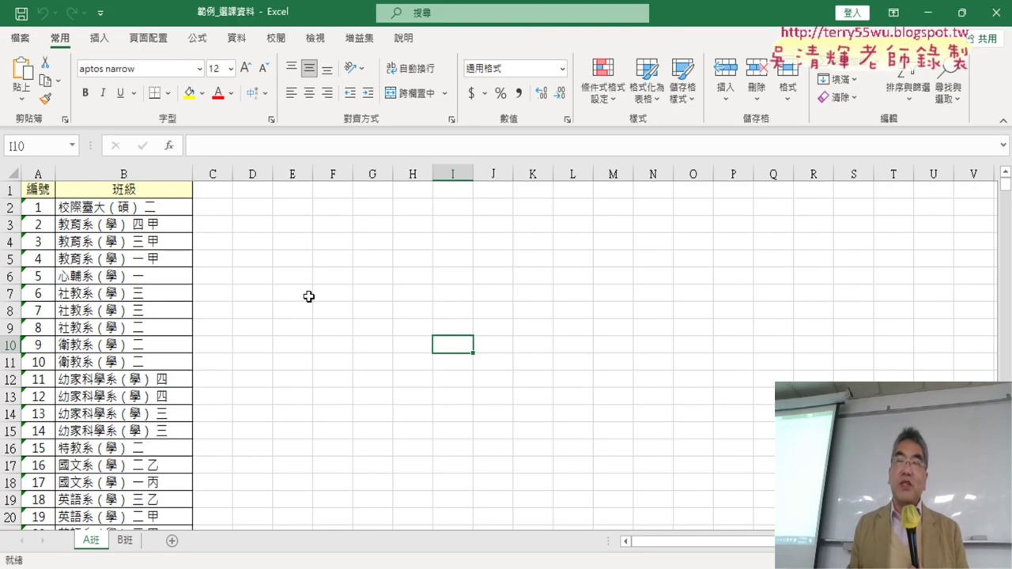
- Glance at the 範例_選課資料 folder, then select the entire 班級 column B in Excel
key("alt+Tab")
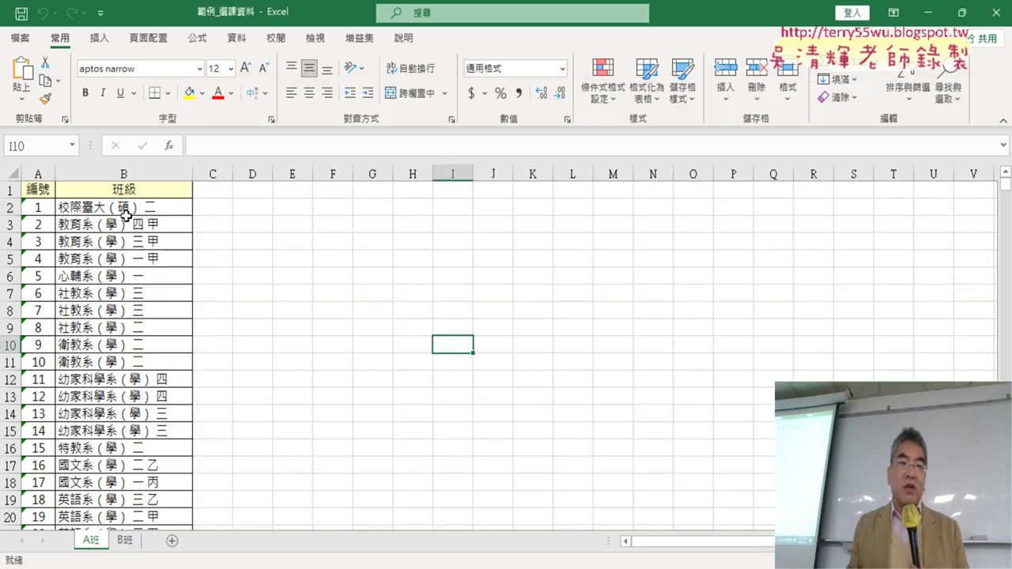
key("alt+Tab")
left_click(128, 210)
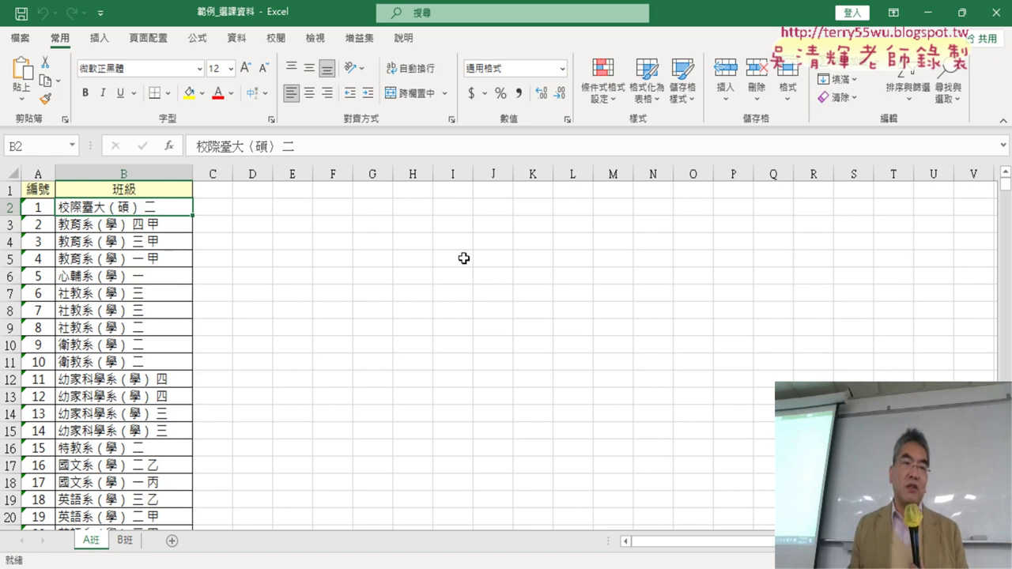
left_click(144, 171)
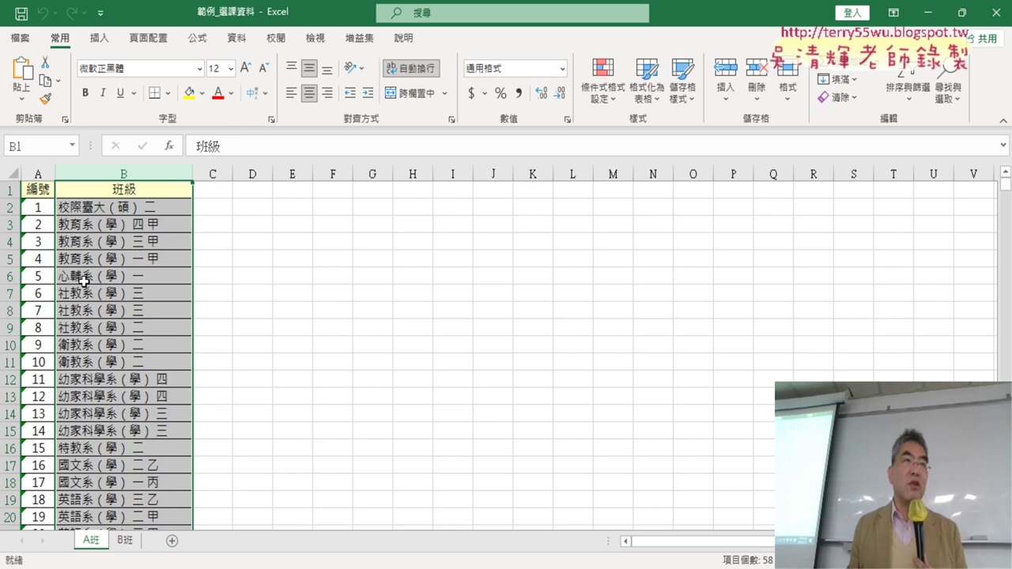
- Select cell C1 beside the 班級 header
left_click(224, 186)
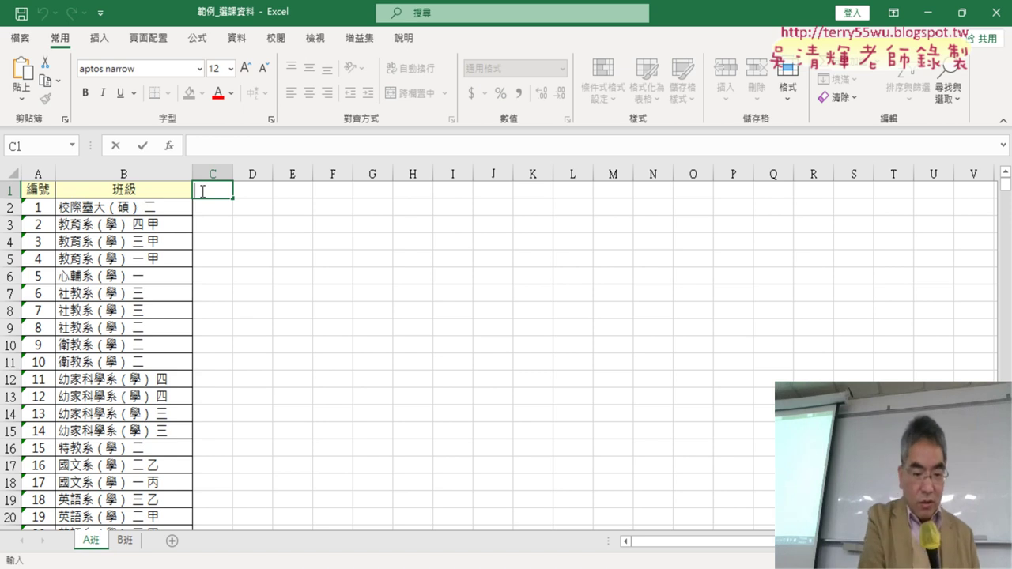
- Enter the headers 系所 in C1, 年級 in D1 and 學碩士班 in E1
key("Escape")
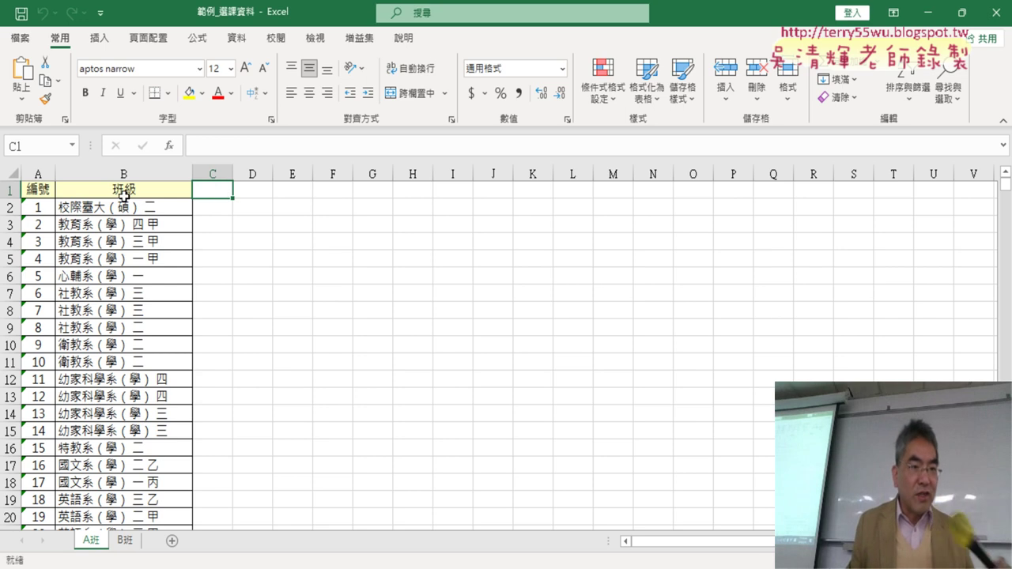
type("ㄒ一")
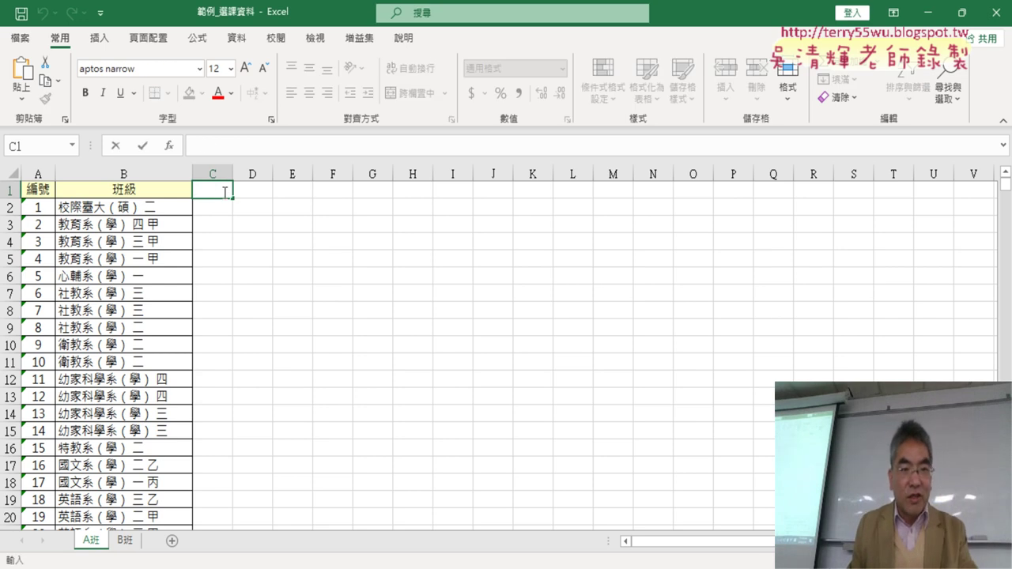
type("4ㄙㄨ")
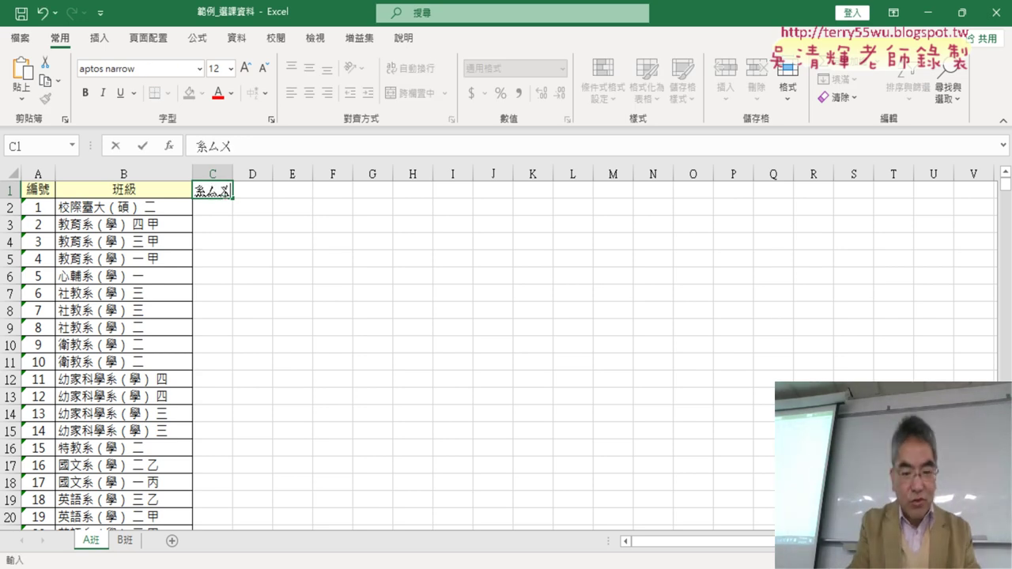
type("ㄛ3")
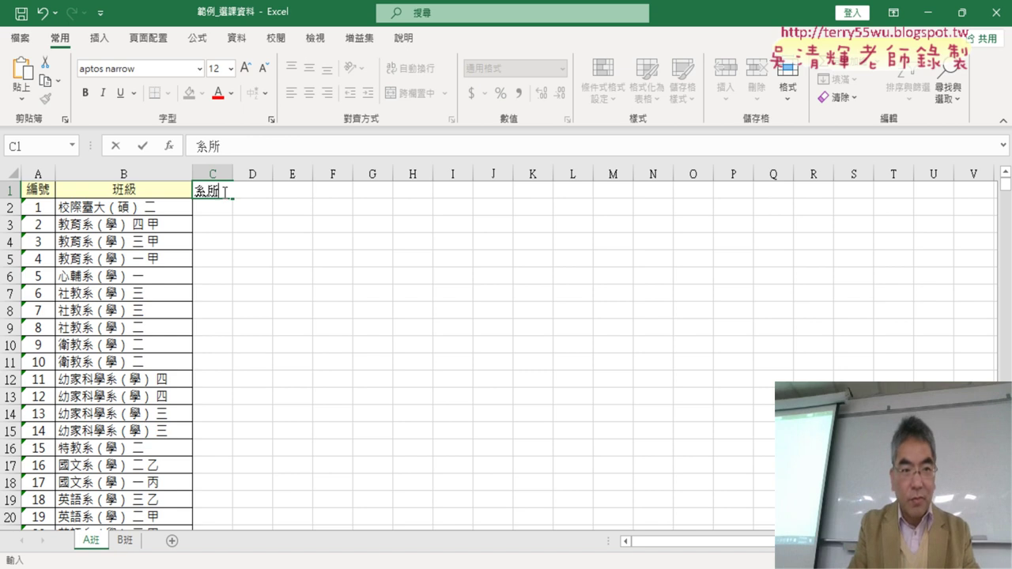
key("Return")
key("Return")
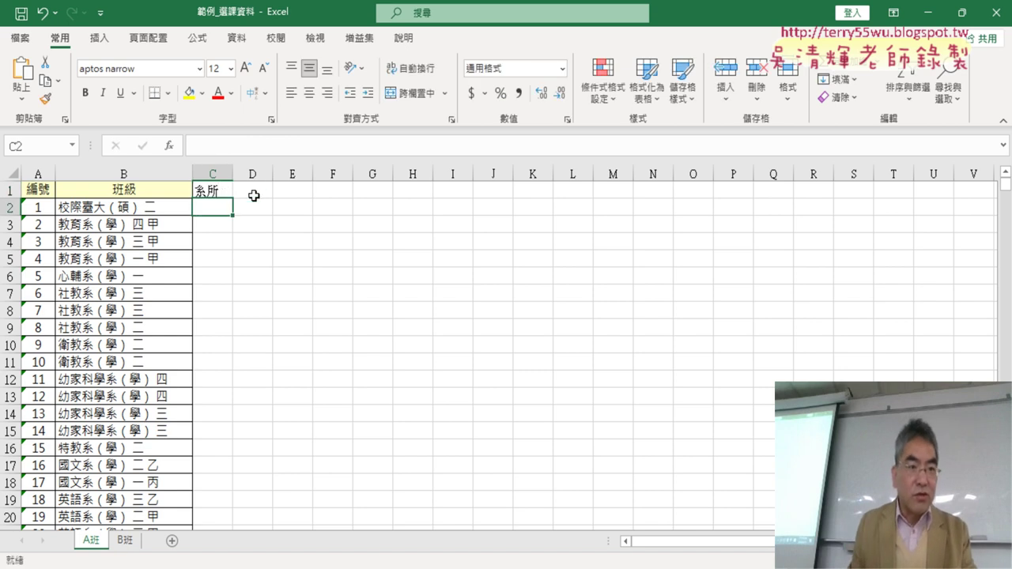
left_click(255, 192)
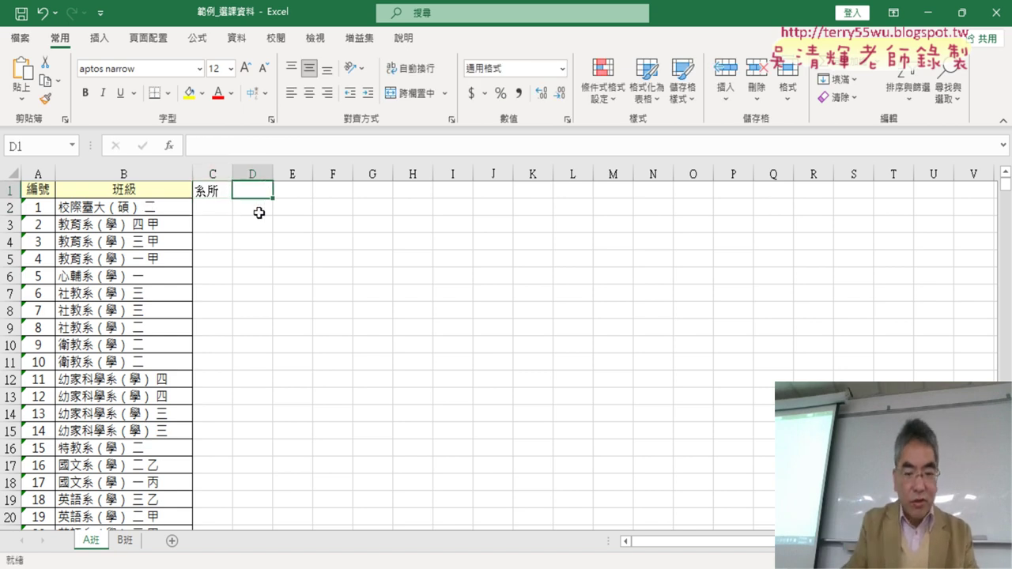
type("ㄋ一ㄢ")
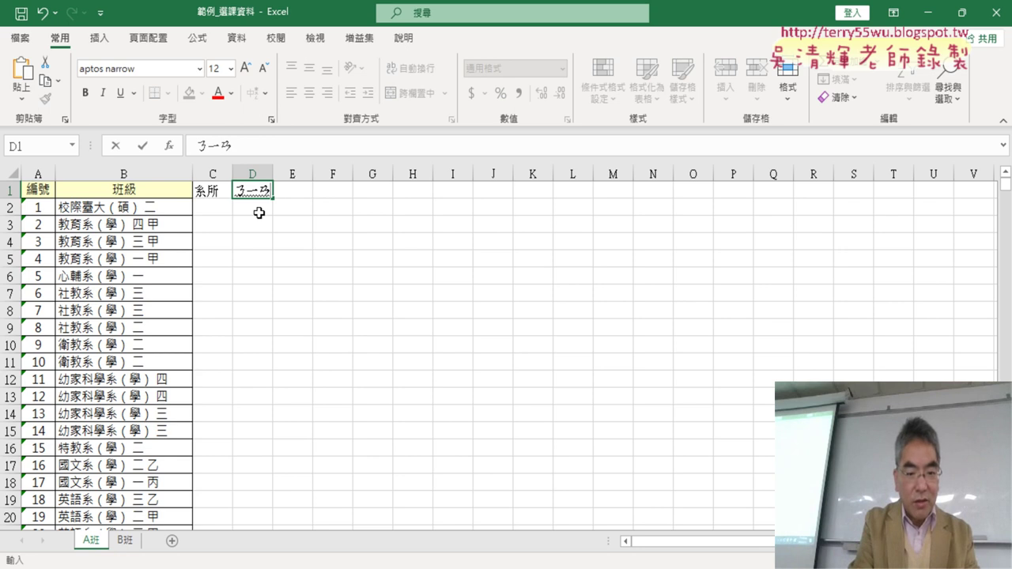
type("6ㄐ一6")
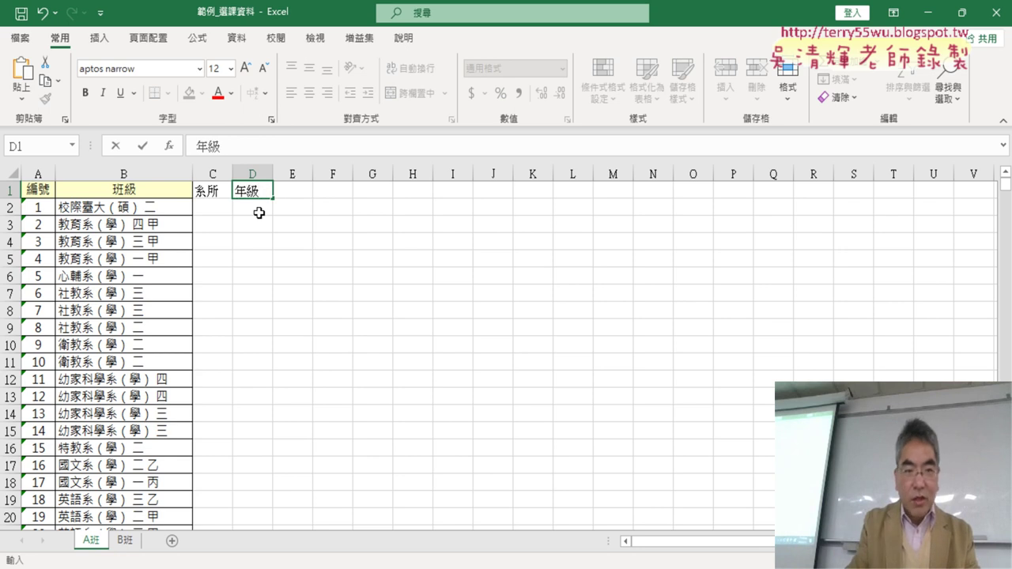
key("Tab")
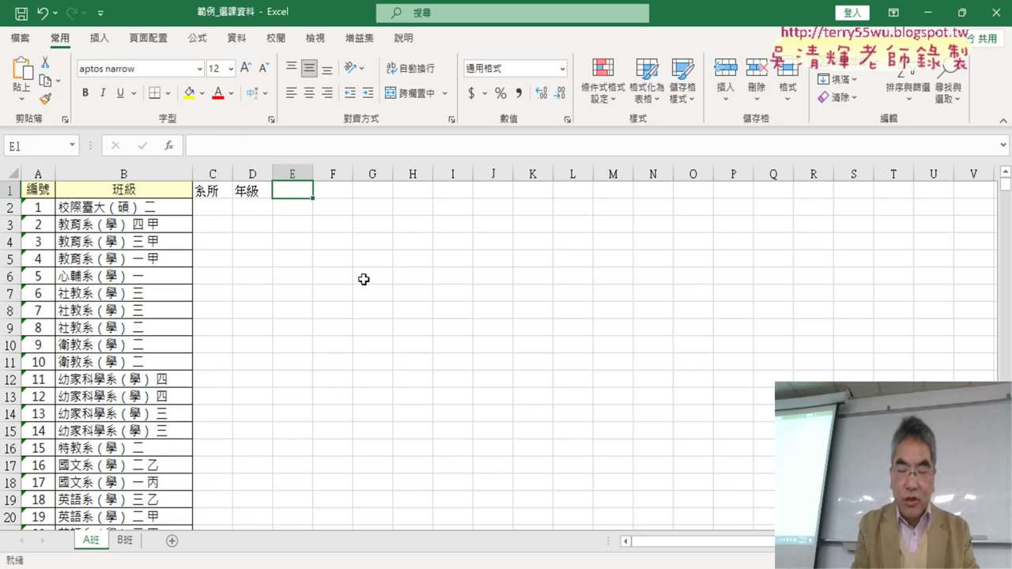
type("ㄒㄩ")
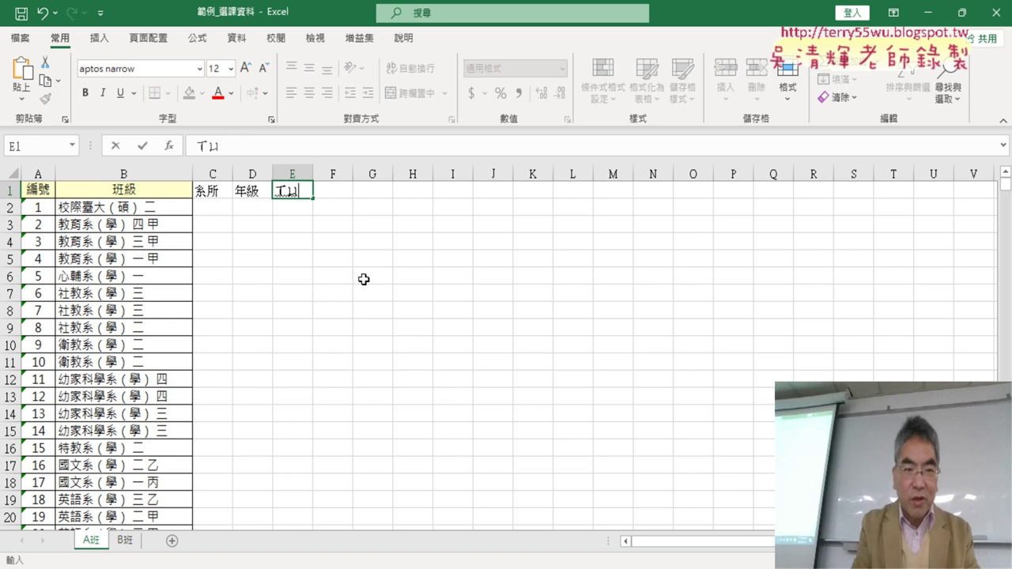
type("ㄝ6ㄕ碩士")
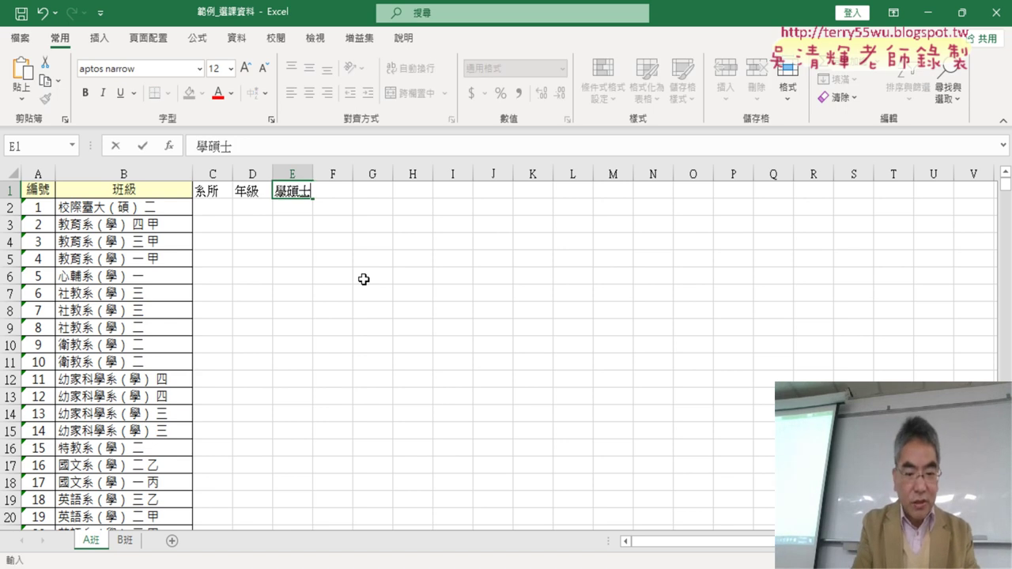
type("ㄅㄢ")
key("space")
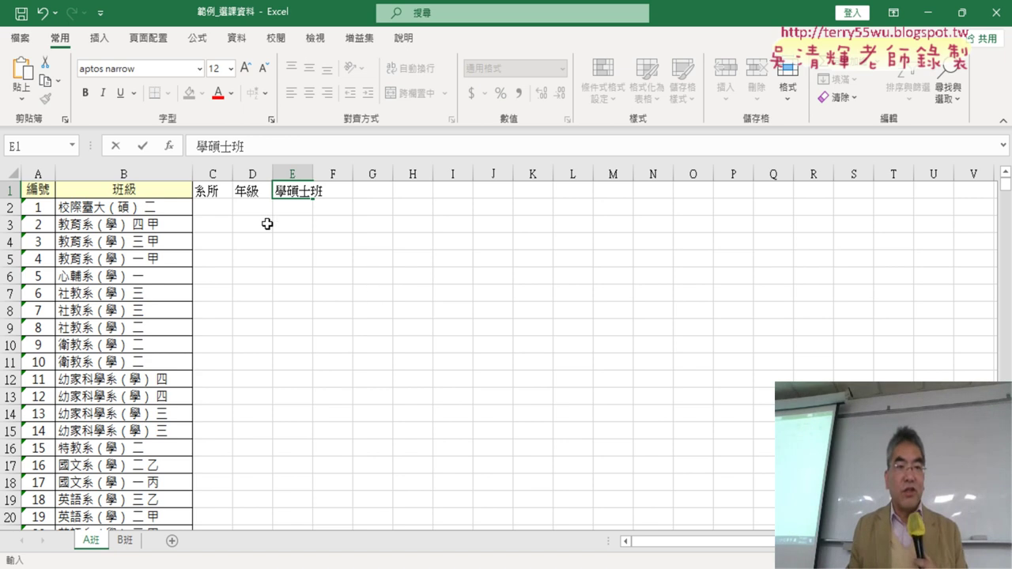
- Copy B1's yellow bordered header format onto C1:E1 and autofit columns C through E
left_click(145, 195)
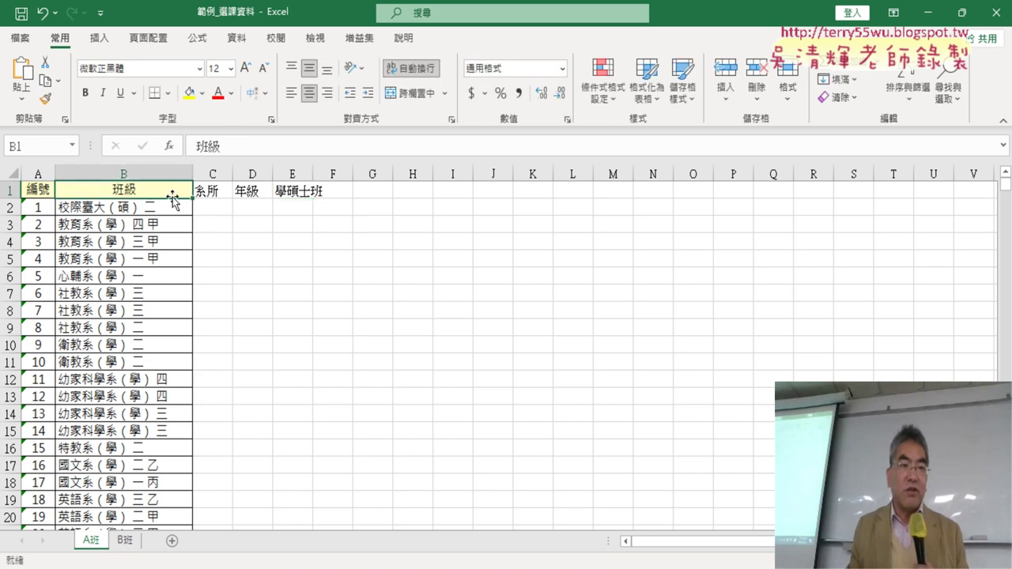
left_click(46, 99)
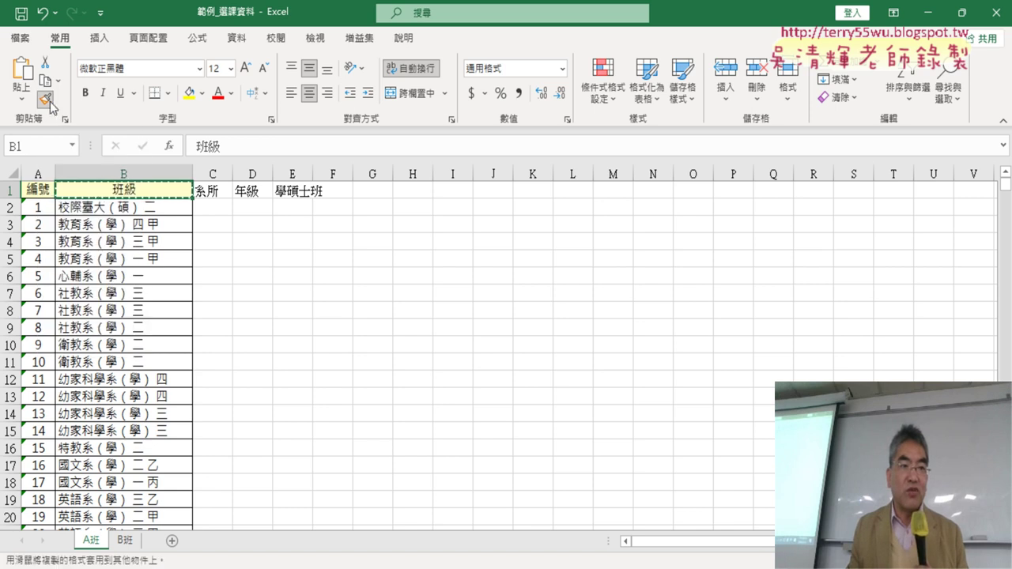
left_click_drag(207, 190, 288, 190)
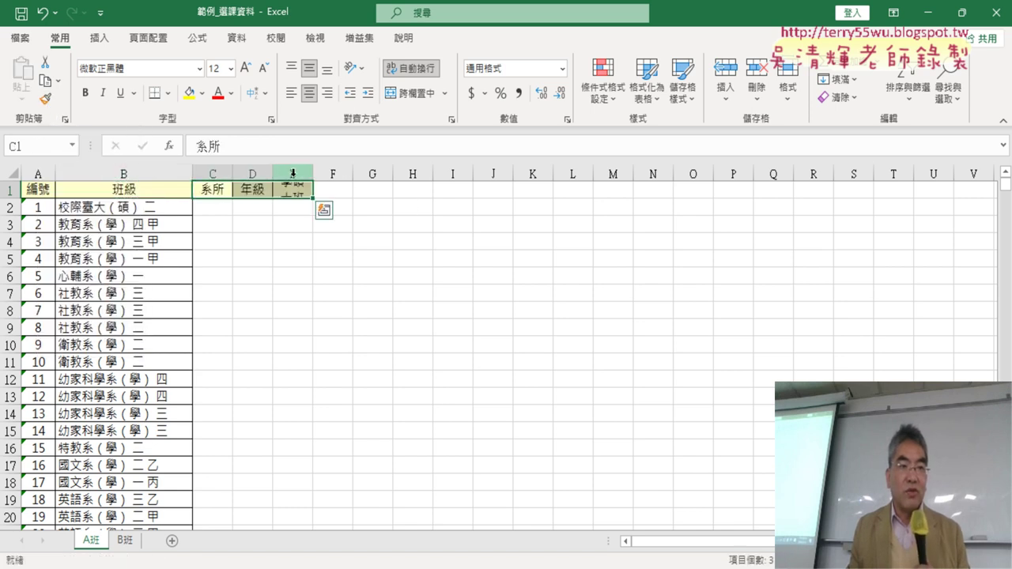
left_click_drag(212, 174, 282, 174)
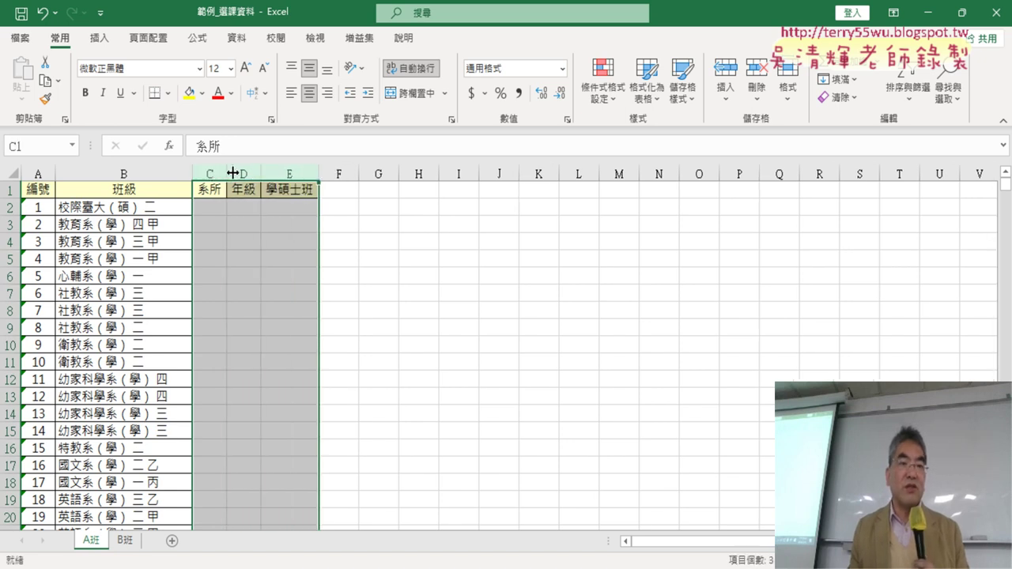
left_click(245, 235)
left_click(207, 205)
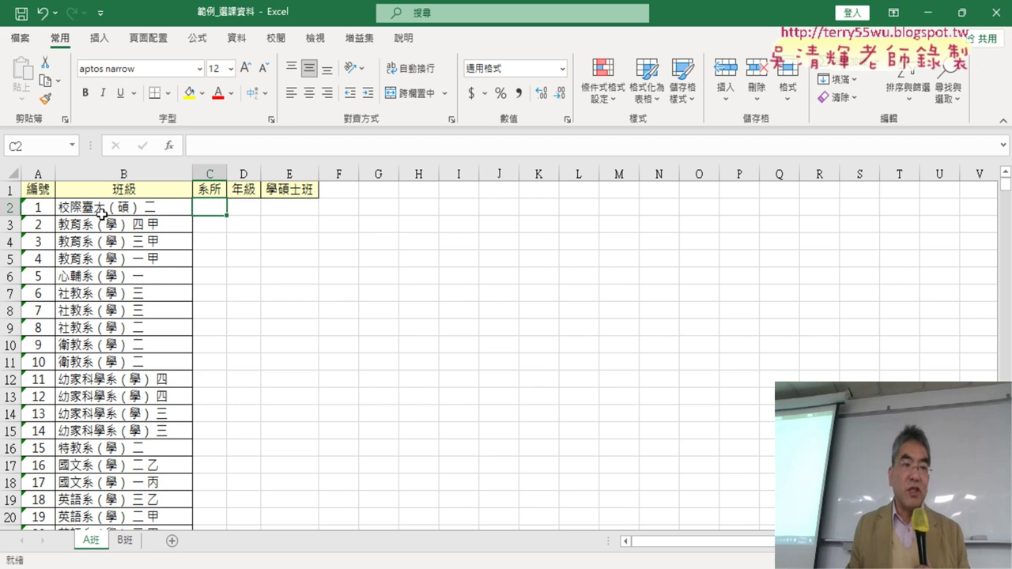
double_click(106, 207)
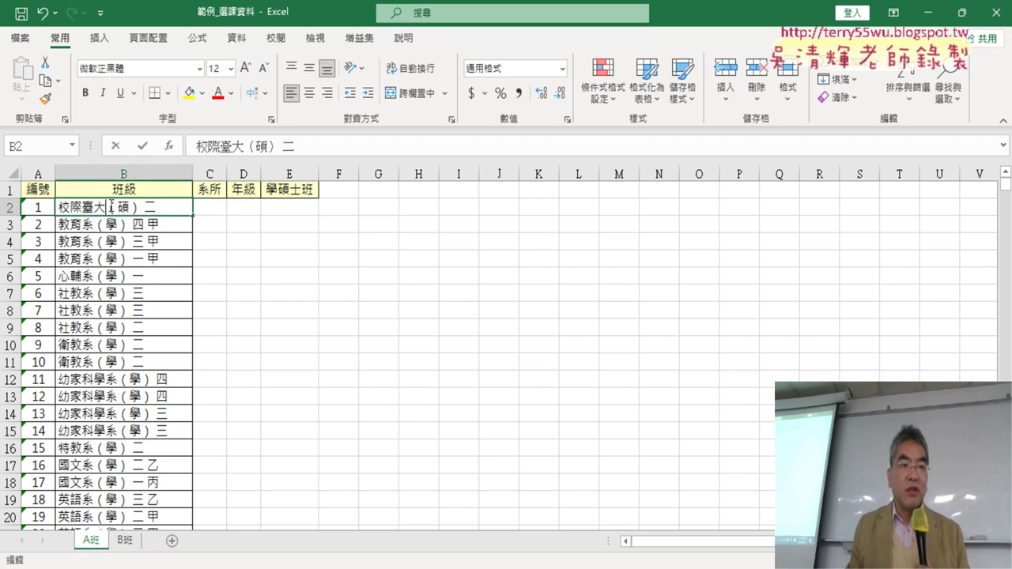
left_click_drag(106, 208, 39, 210)
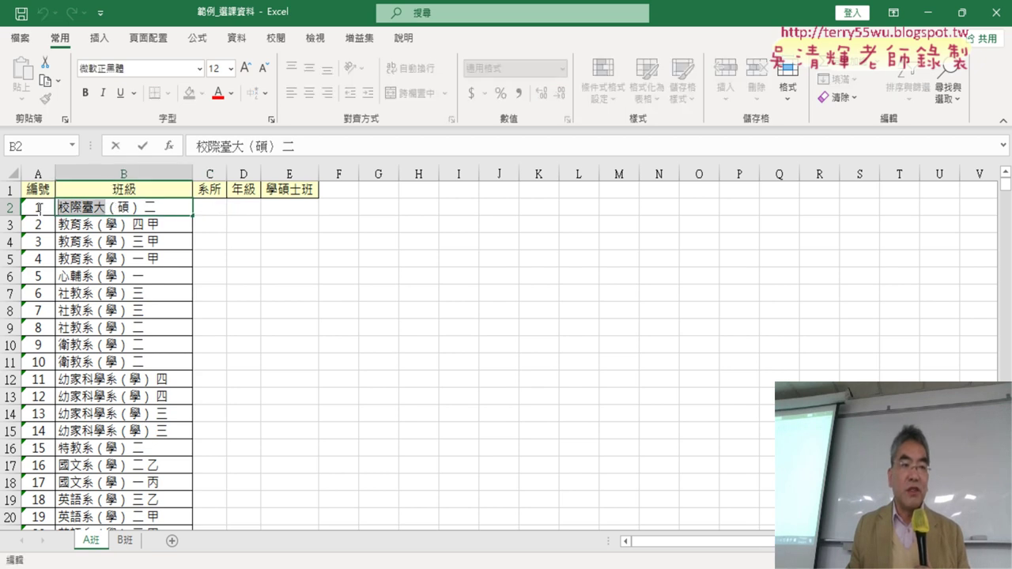
left_click(207, 208)
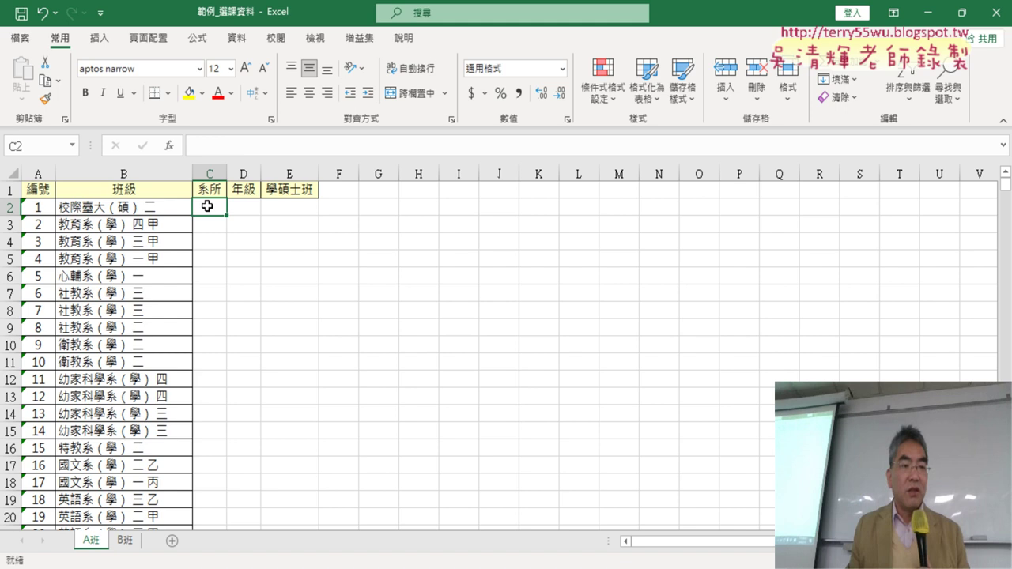
scroll(157, 249, "down", 1)
scroll(157, 248, "down", 1)
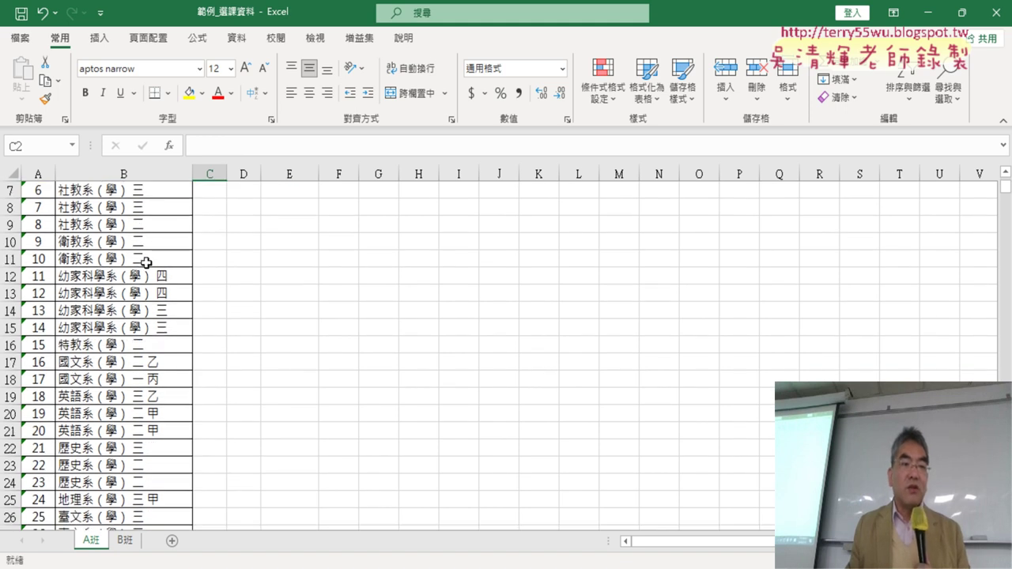
left_click(120, 276)
scroll(198, 280, "up", 2)
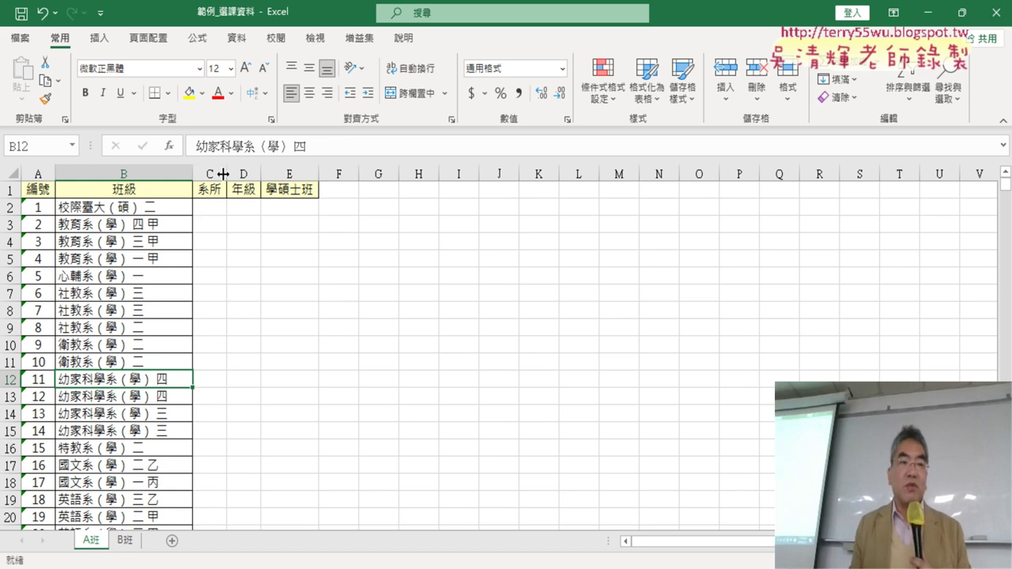
left_click_drag(227, 173, 272, 172)
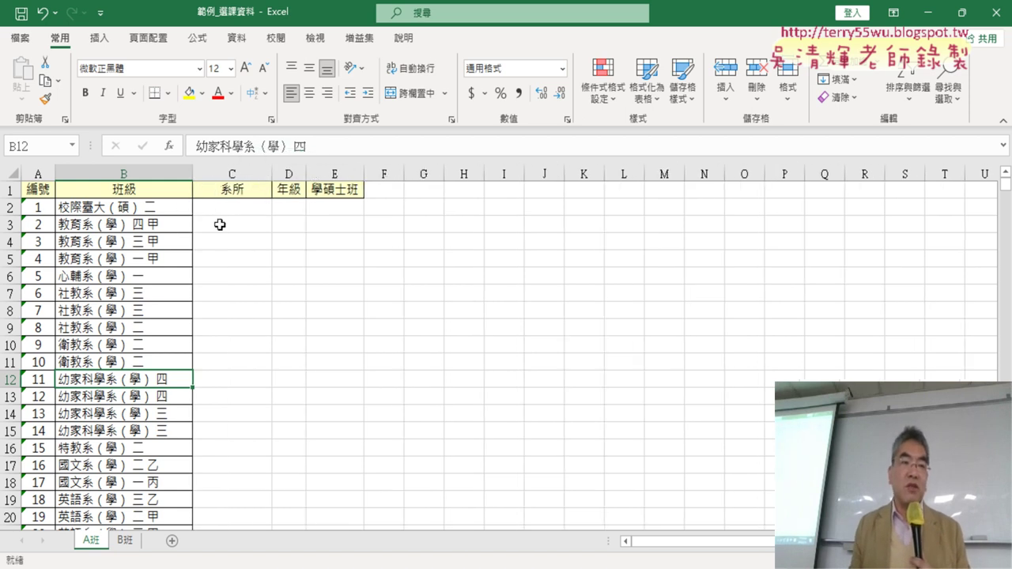
left_click(115, 209)
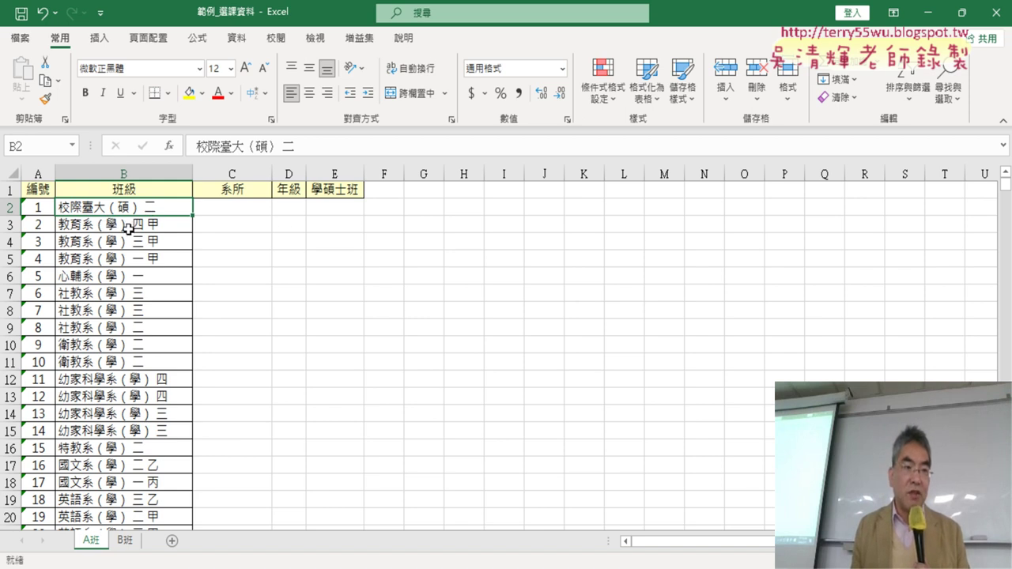
double_click(129, 225)
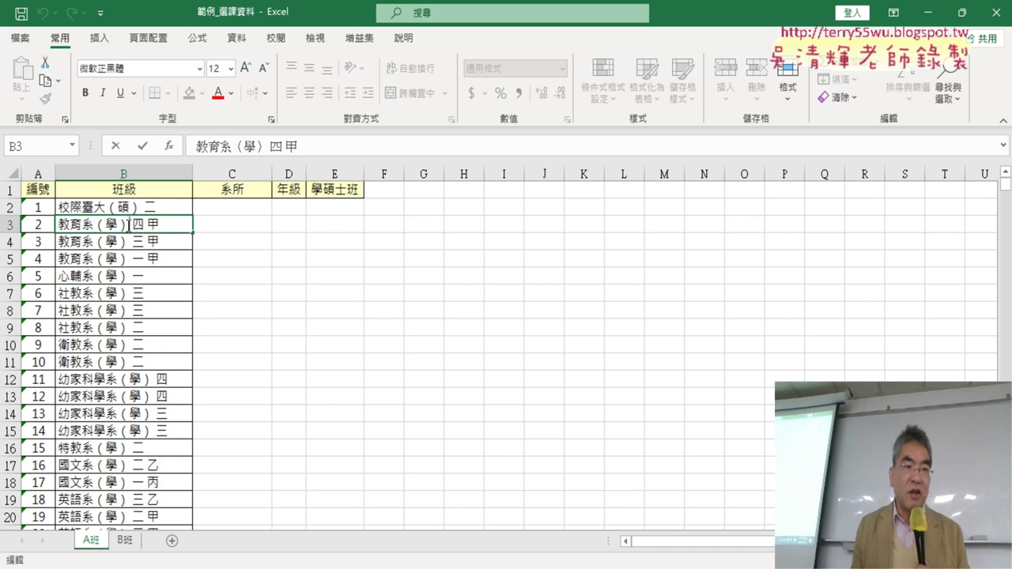
left_click_drag(136, 224, 130, 225)
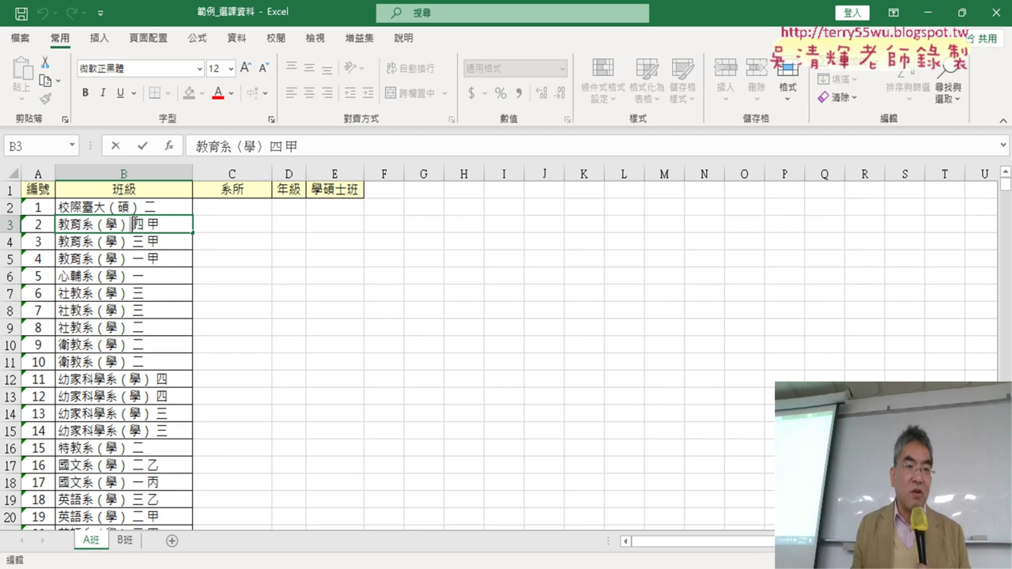
left_click_drag(134, 224, 148, 223)
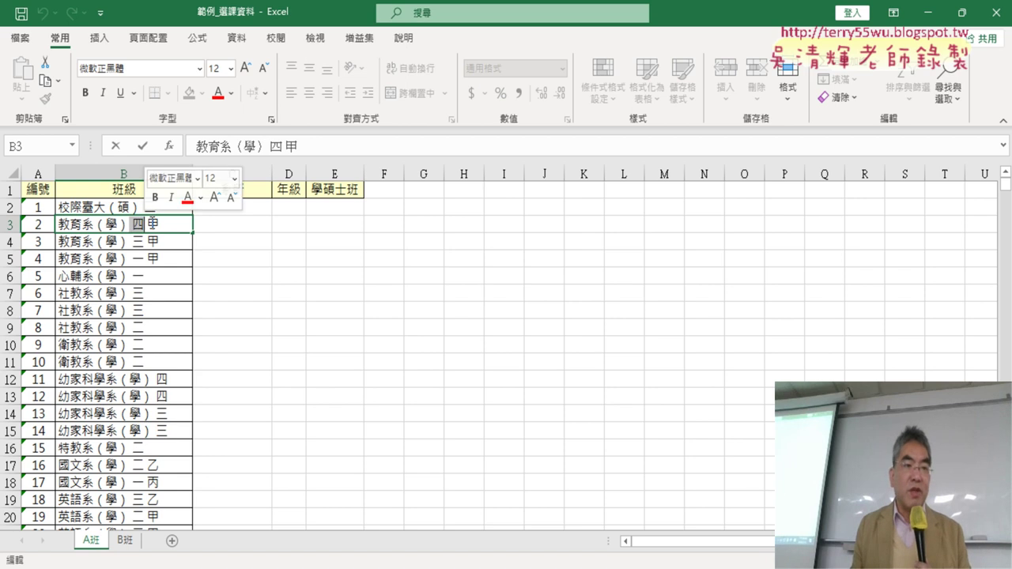
double_click(143, 207)
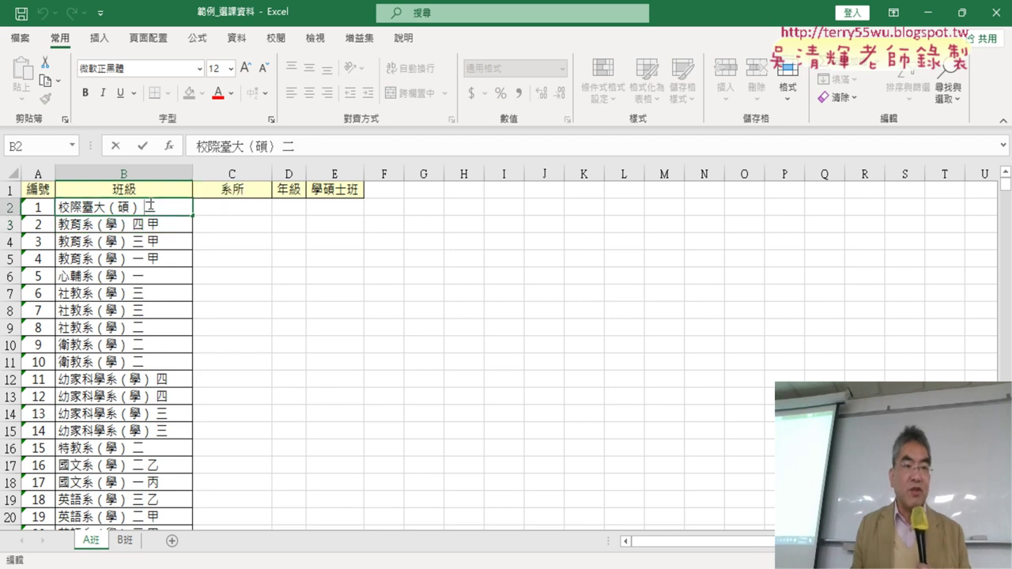
left_click_drag(144, 206, 162, 206)
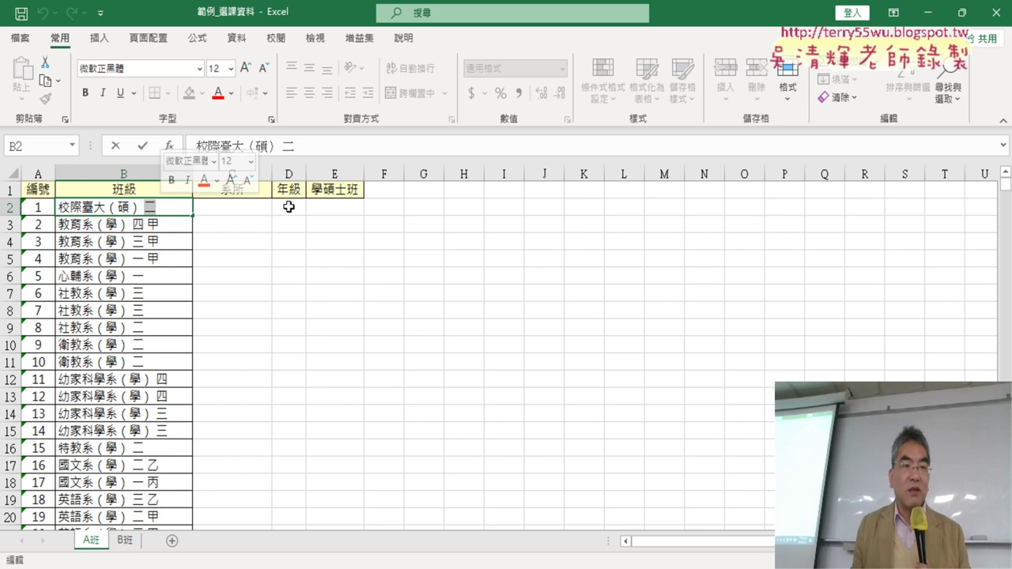
right_click(150, 207)
left_click(188, 243)
left_click(294, 208)
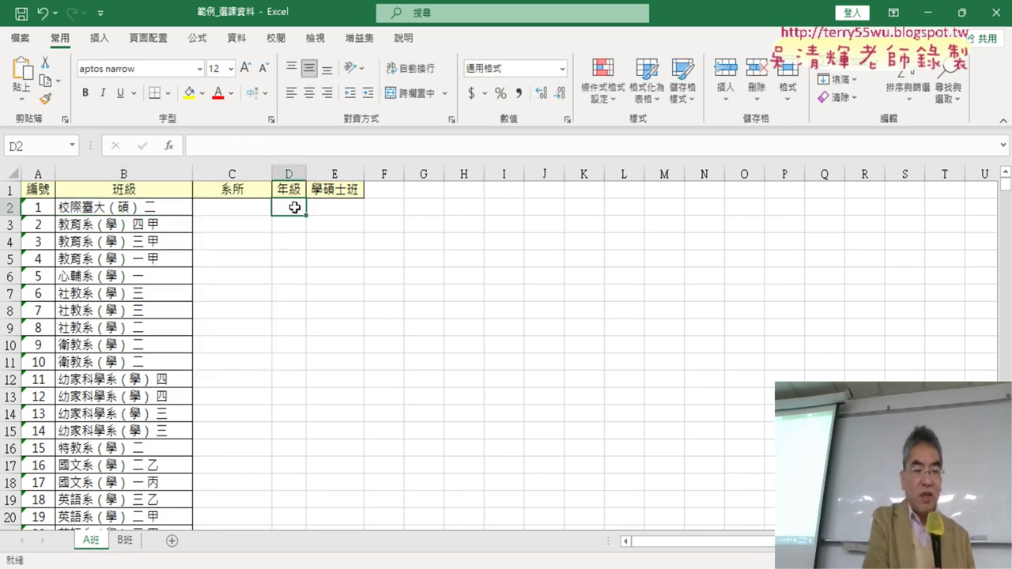
key("ctrl+v")
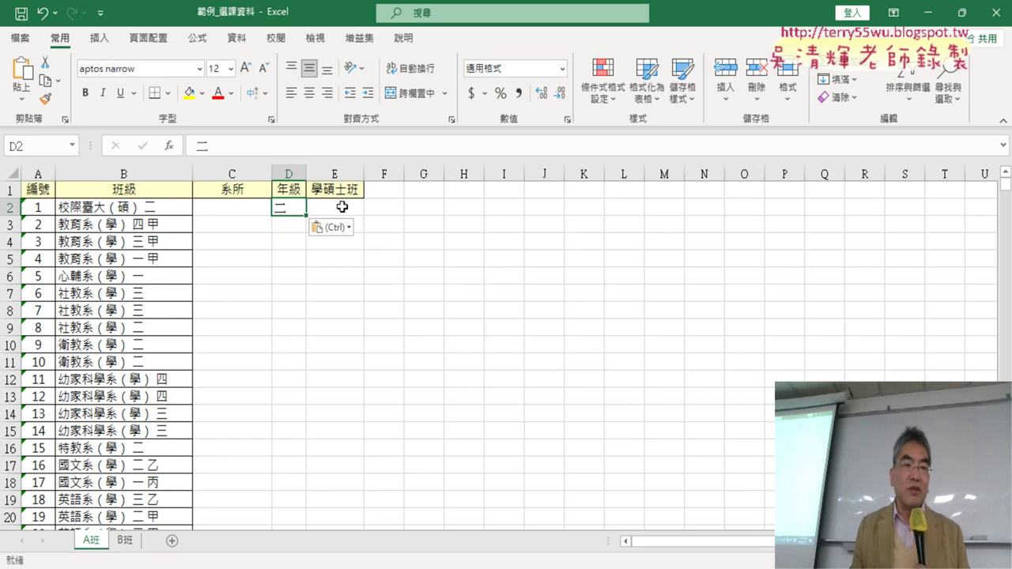
left_click(124, 208)
double_click(124, 207)
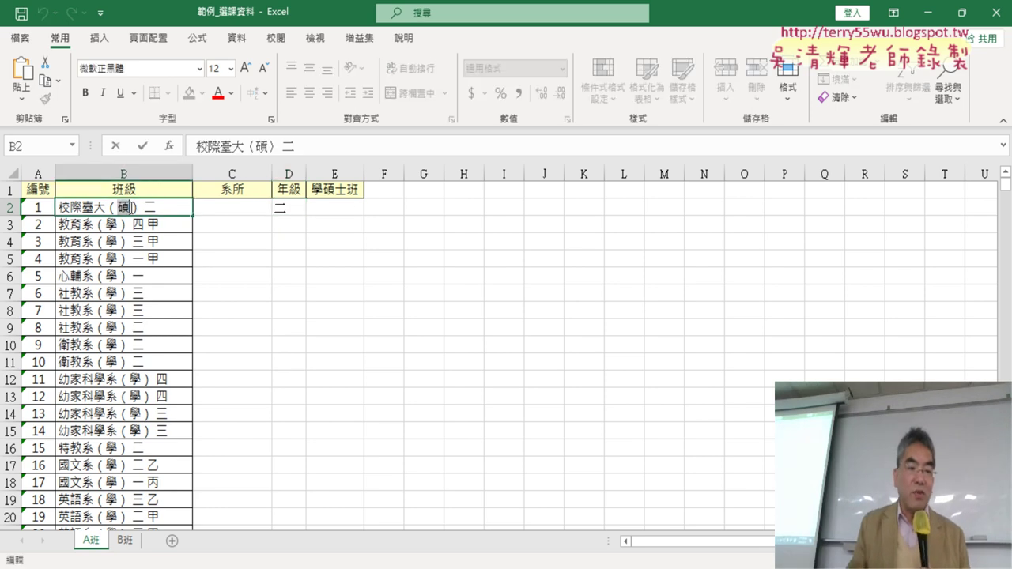
left_click(357, 209)
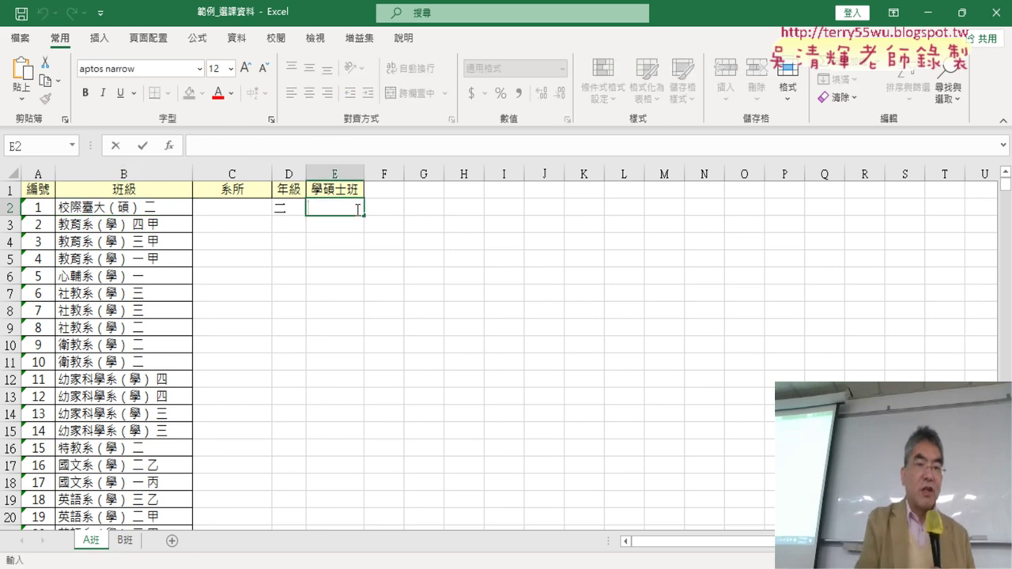
key("ctrl+v")
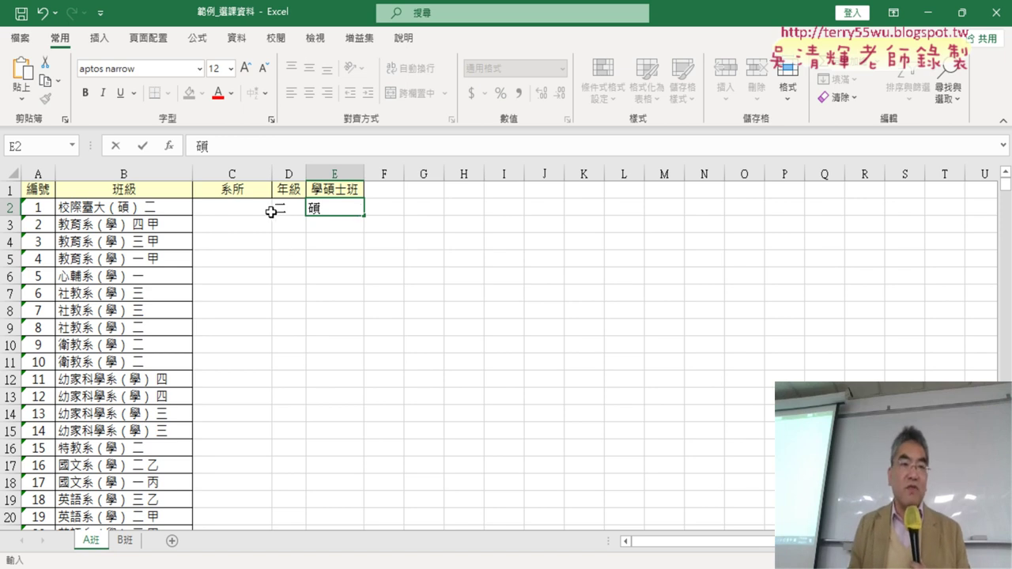
left_click_drag(227, 207, 329, 207)
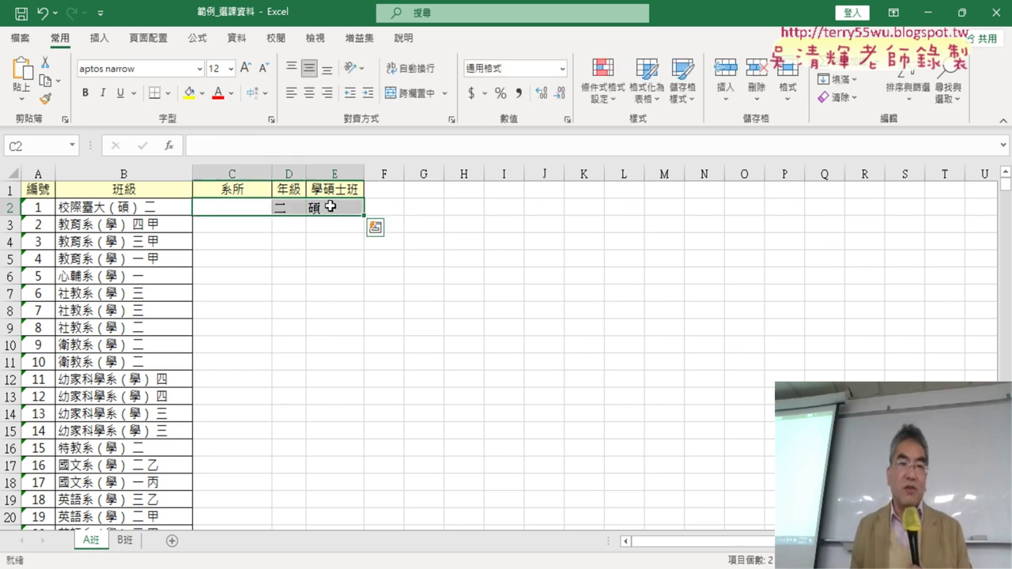
key("Delete")
- Show the 資料 ribbon tools, dismiss the 需要匯入資料嗎? tip, and select cell C2
left_click(237, 37)
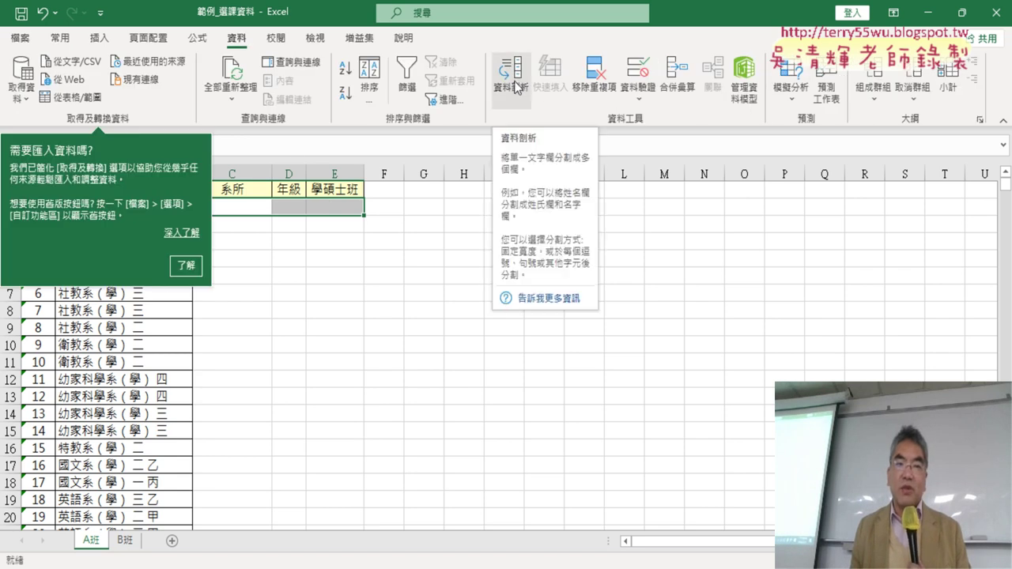
left_click(186, 266)
left_click(252, 206)
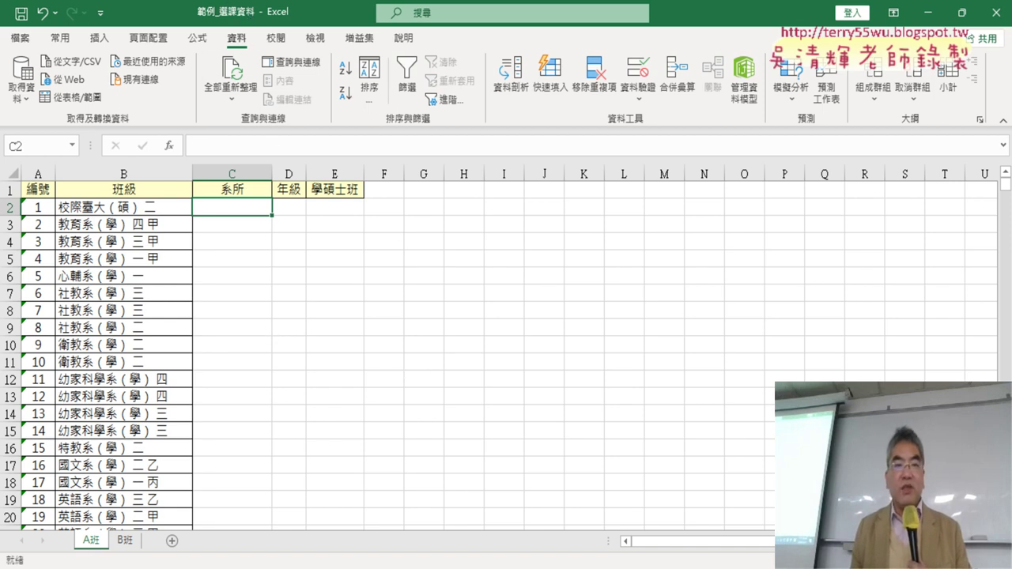
scroll(554, 384, "up", 4)
- Select the 班級 header in B1 and bring back the 常用 tab's formatting tools
left_click(316, 199)
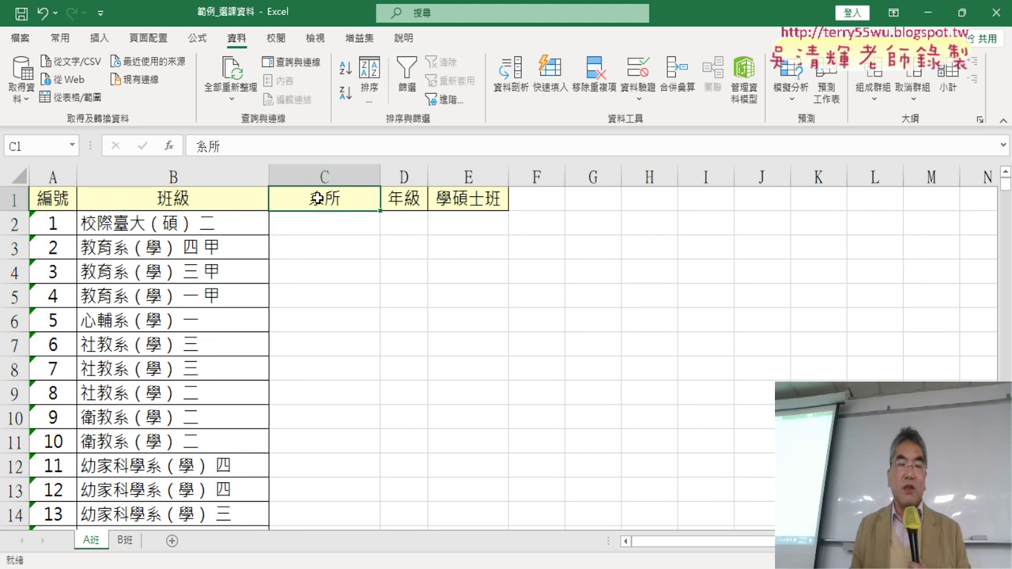
left_click_drag(317, 198, 472, 201)
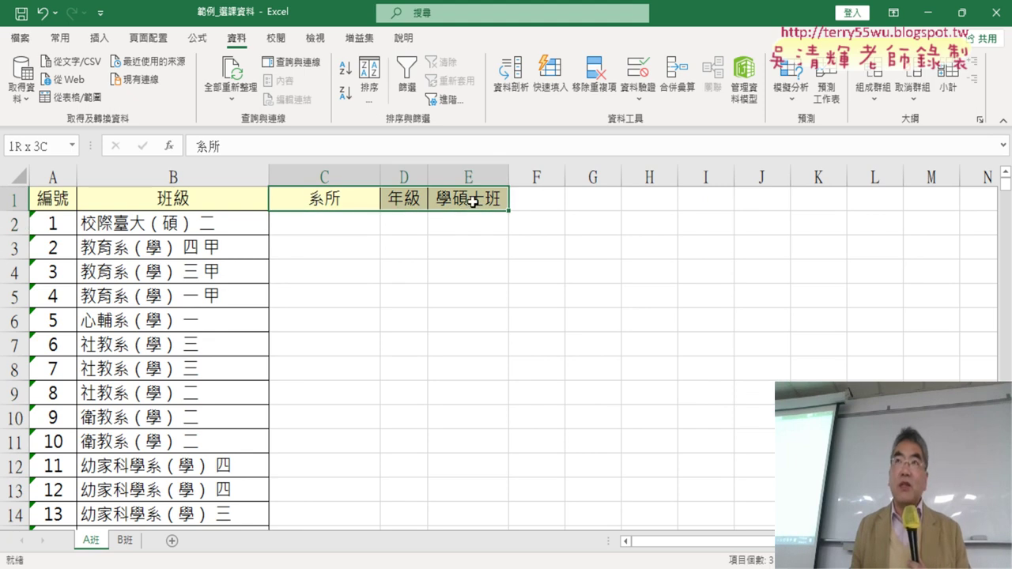
left_click(328, 220)
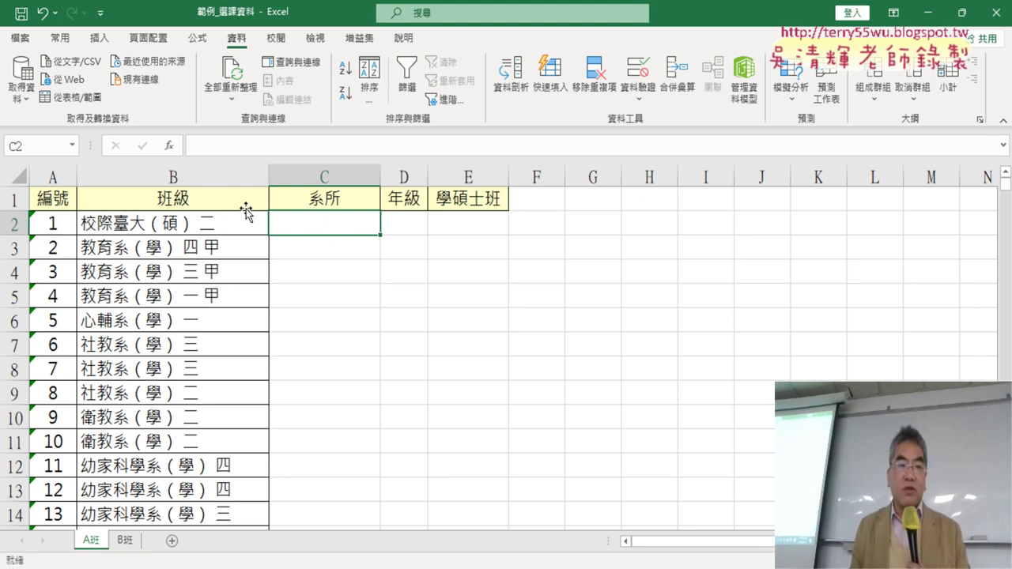
left_click_drag(327, 198, 404, 199)
left_click(189, 198)
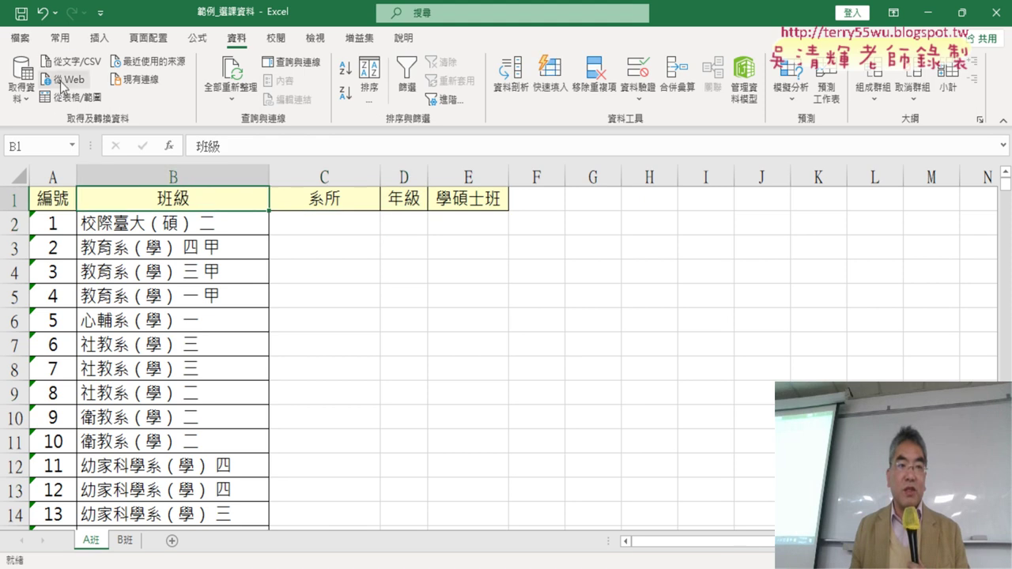
left_click(60, 38)
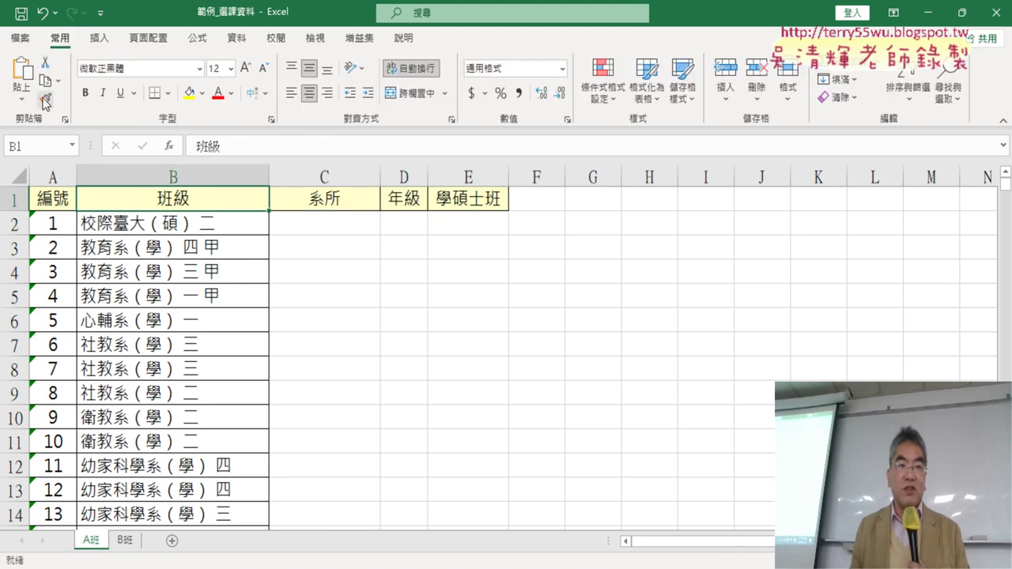
- Format-paint B1's header style onto C1:E1, then select columns C–E and click through C2, D2, E2
left_click(45, 99)
mouse_move(316, 198)
left_mouse_down()
mouse_move(496, 210)
mouse_move(492, 199)
left_mouse_up()
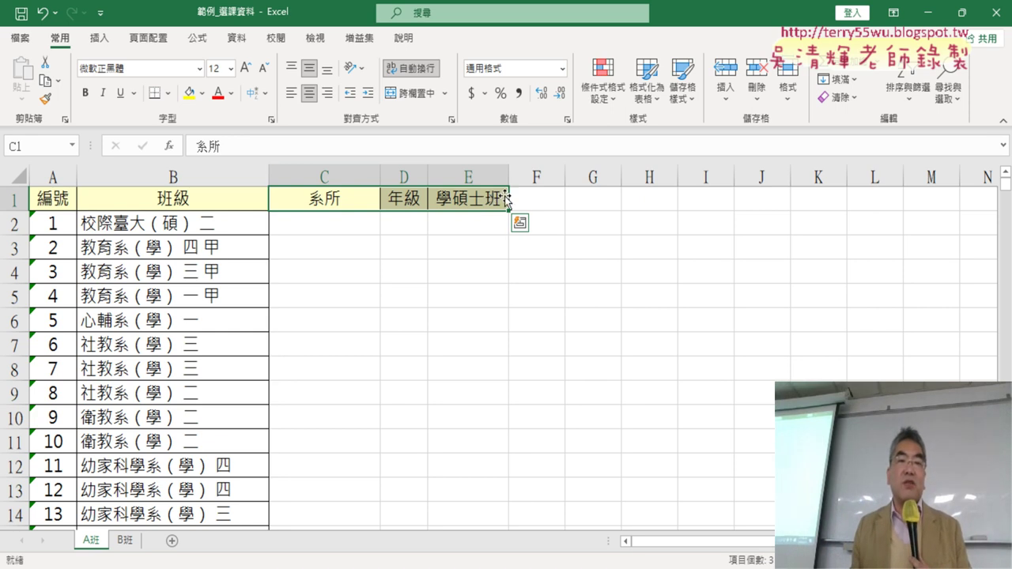
left_click_drag(350, 176, 462, 171)
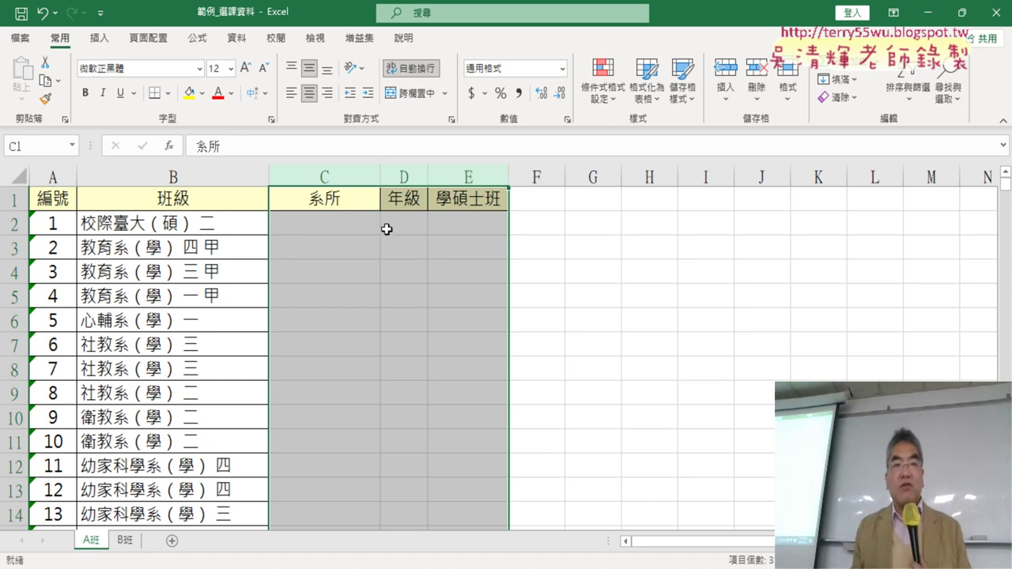
left_click(339, 224)
left_click(401, 222)
left_click(479, 229)
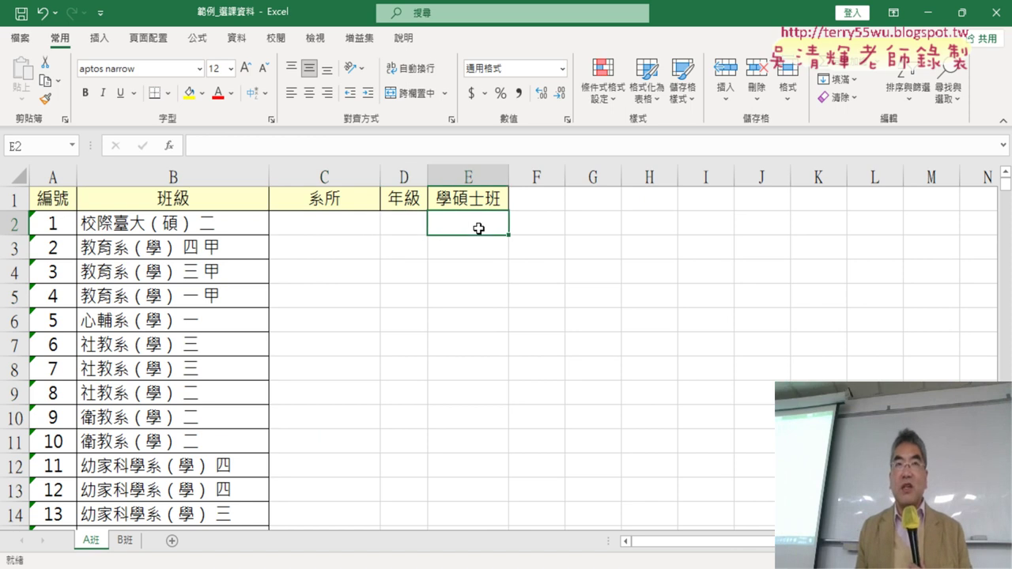